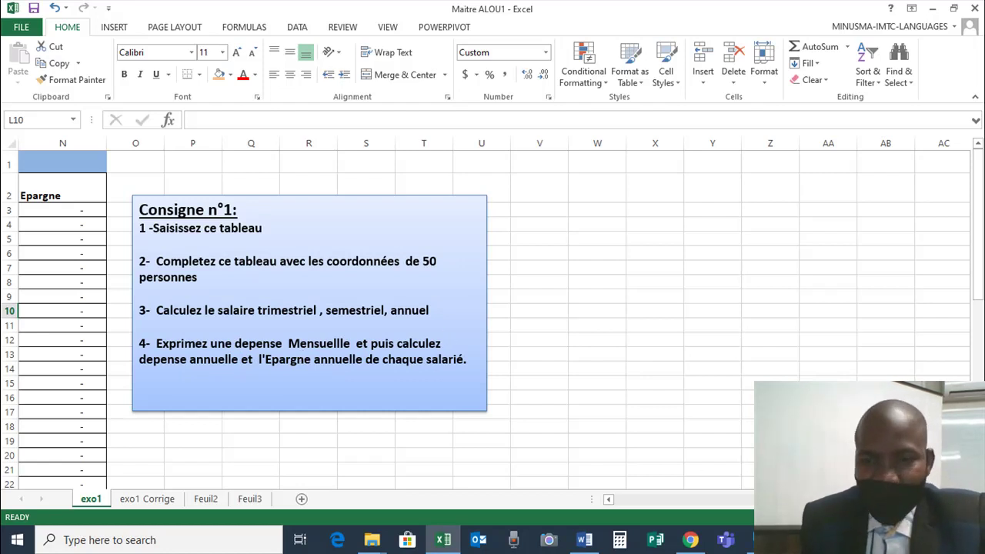
Step: Unmerge the title "Rapport statistique des travailleurs" in row 1, and merge and center it again across the table
{"action": "scroll", "coordinate": [377, 475], "scroll_direction": "left", "scroll_amount": 5}
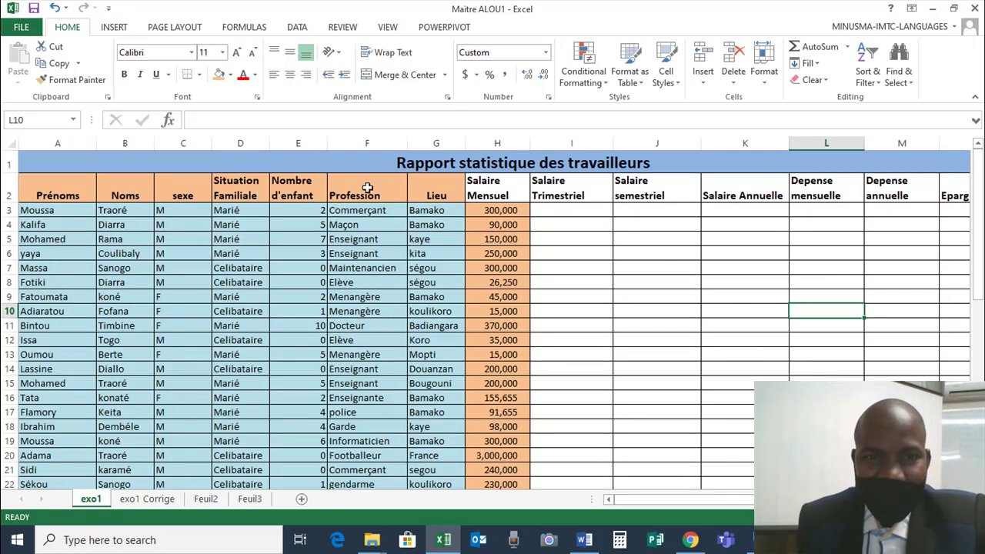
{"action": "left_click", "coordinate": [320, 159]}
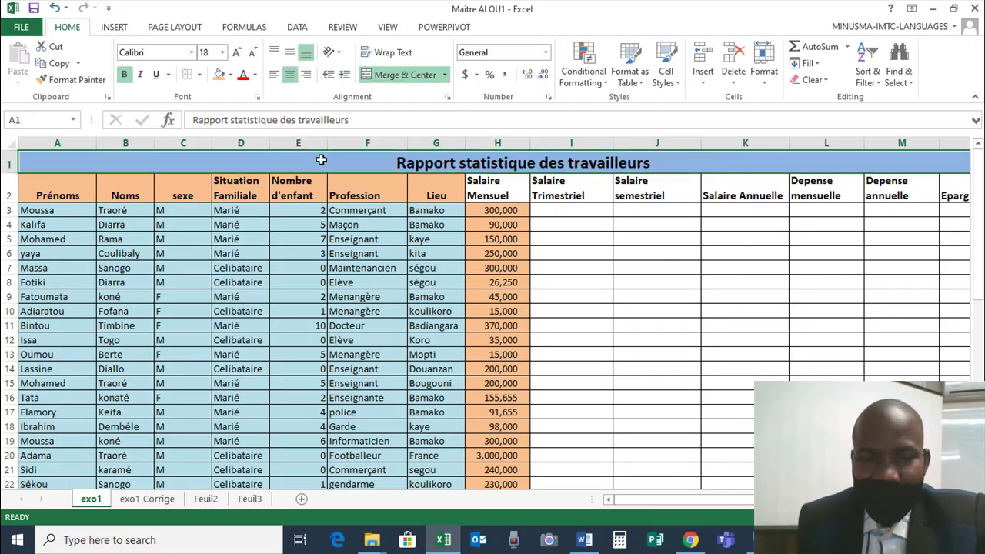
{"action": "left_click", "coordinate": [375, 77]}
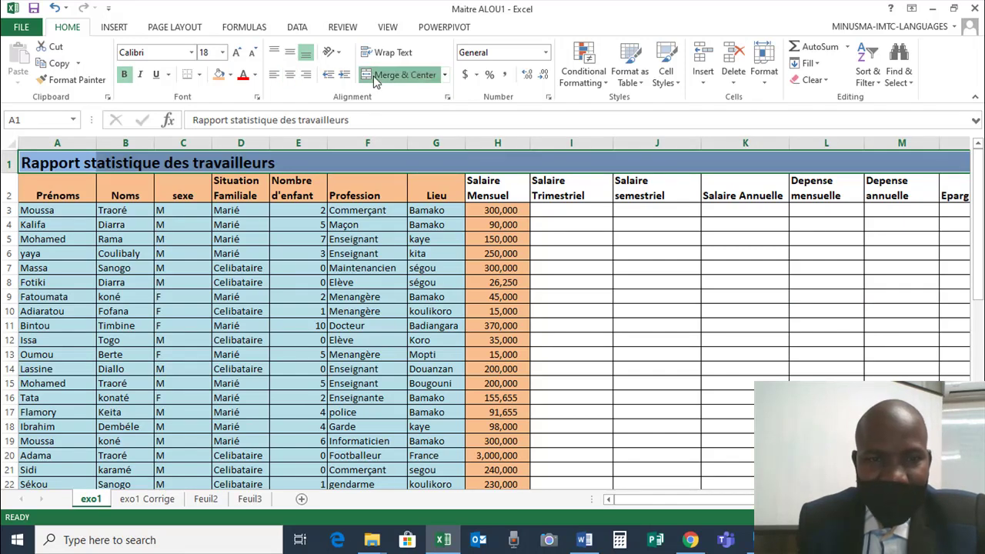
{"action": "left_click", "coordinate": [374, 77]}
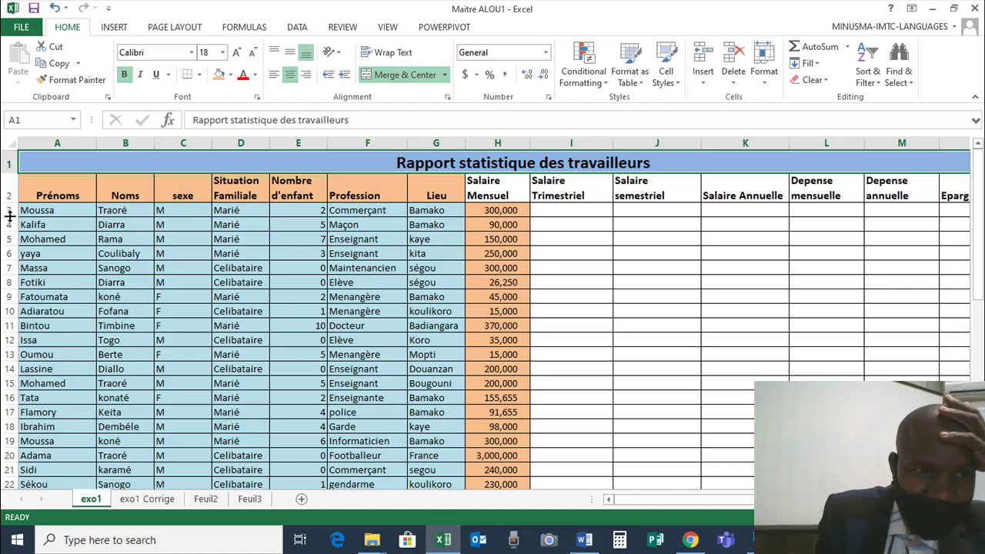
Step: Center the Nombre d'enfant values in E3:E50 horizontally
{"action": "scroll", "coordinate": [49, 217], "scroll_direction": "down", "scroll_amount": 7}
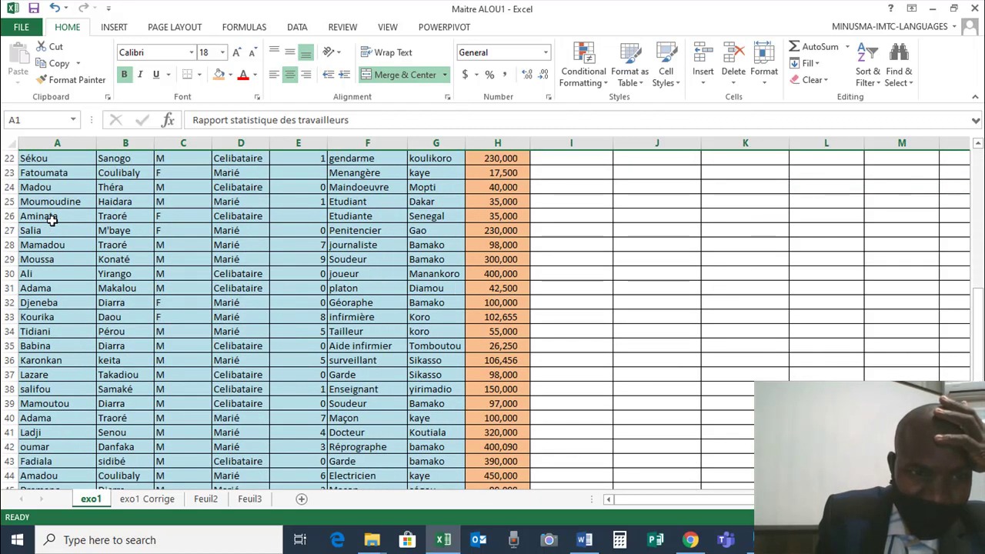
{"action": "scroll", "coordinate": [51, 221], "scroll_direction": "down", "scroll_amount": 6}
{"action": "scroll", "coordinate": [86, 245], "scroll_direction": "up", "scroll_amount": 12}
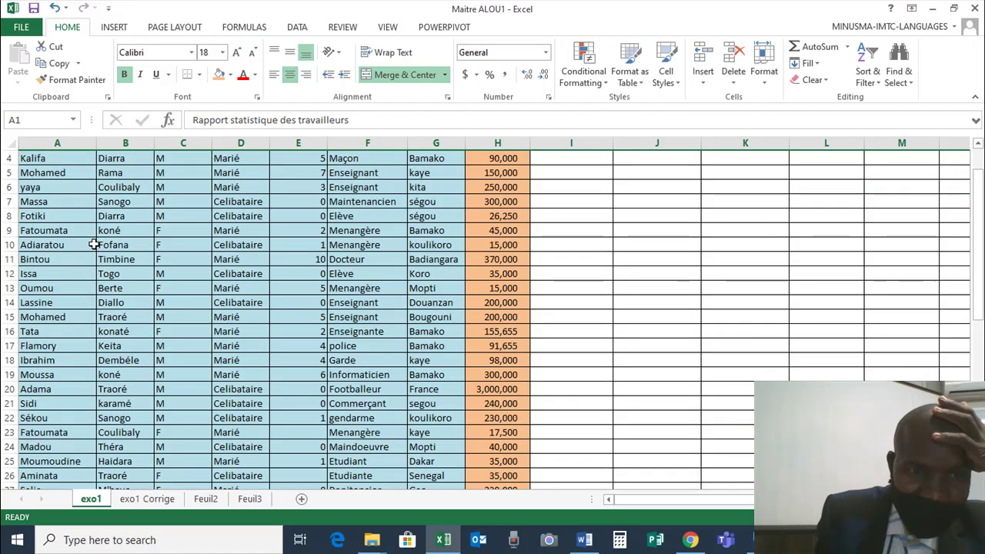
{"action": "scroll", "coordinate": [94, 244], "scroll_direction": "up", "scroll_amount": 1}
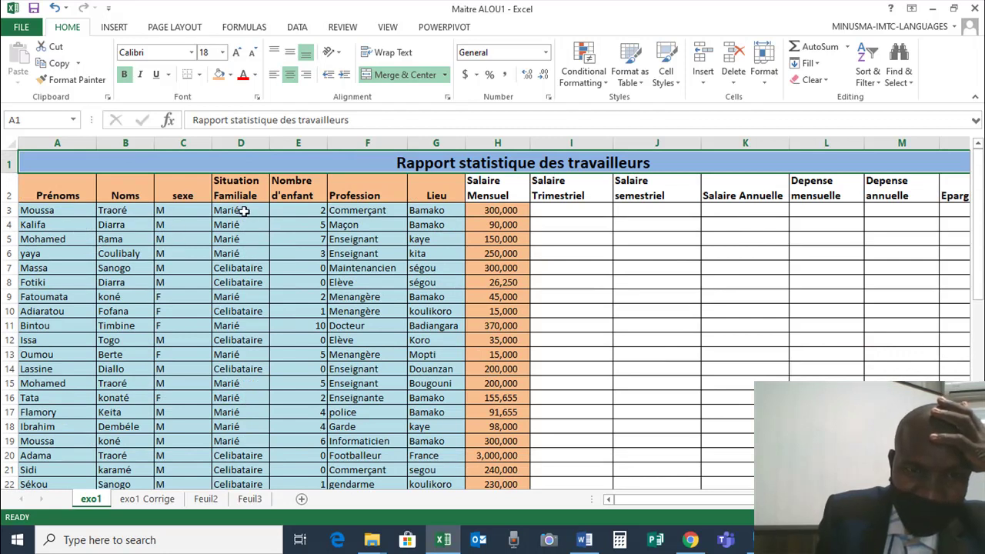
{"action": "left_click_drag", "start_coordinate": [309, 209], "coordinate": [302, 470]}
{"action": "left_click", "coordinate": [290, 74]}
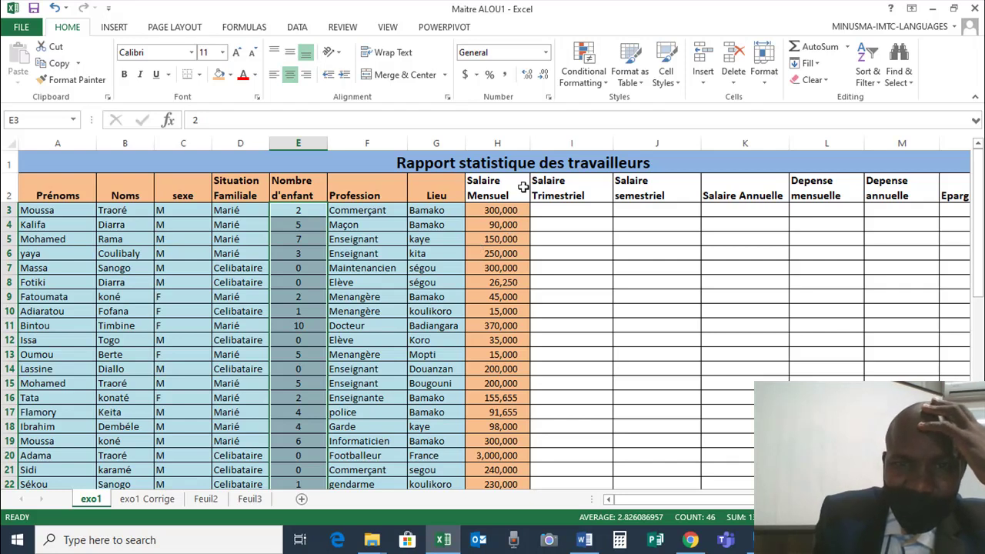
Step: Enter the formula =(H3*3) in I3 to calculate the first worker's quarterly salary
{"action": "left_click", "coordinate": [585, 206]}
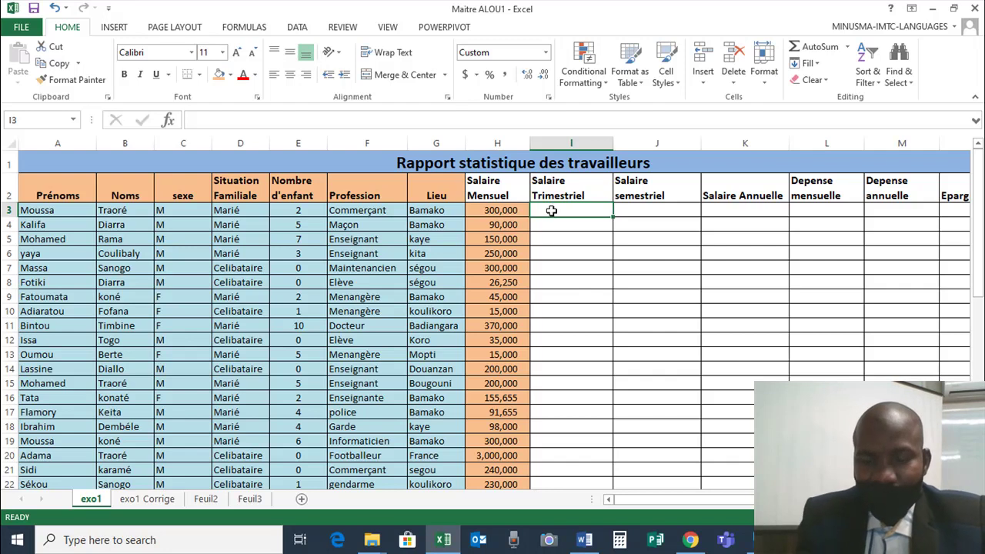
{"action": "type", "text": "="}
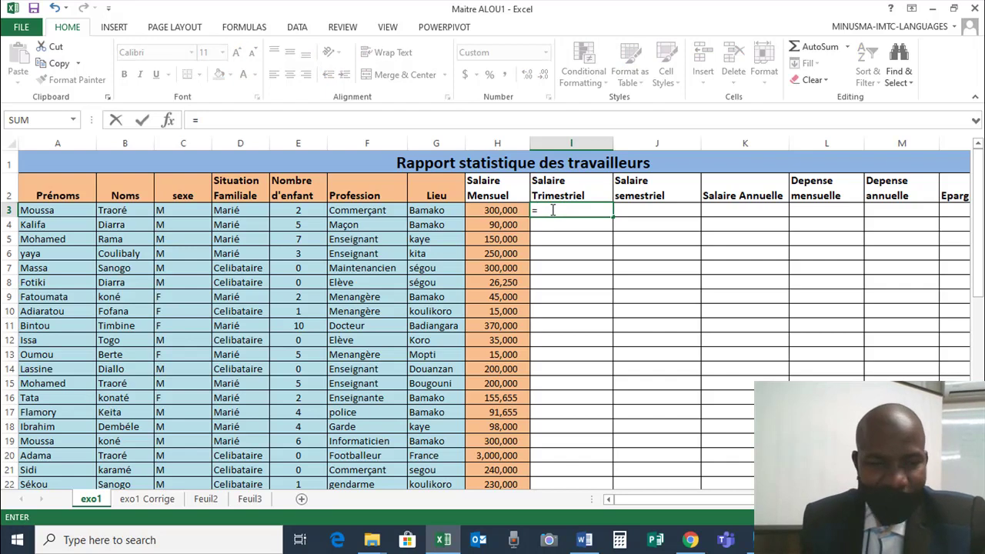
{"action": "type", "text": "("}
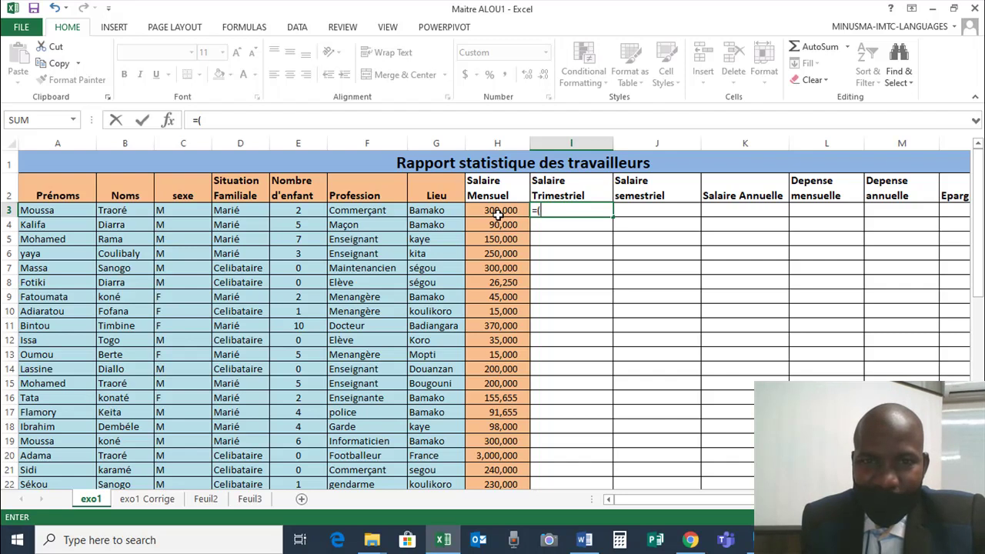
{"action": "left_click", "coordinate": [498, 209]}
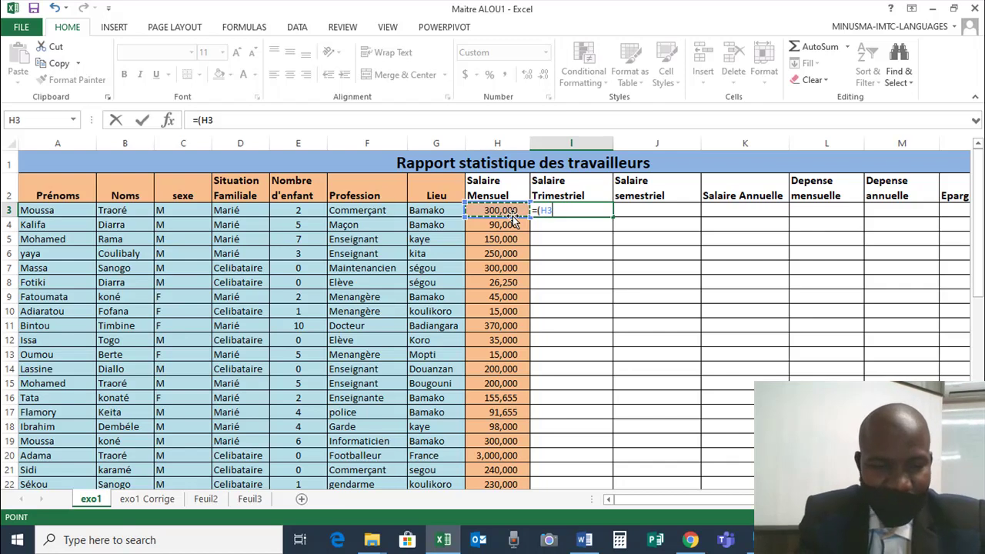
{"action": "type", "text": "*"}
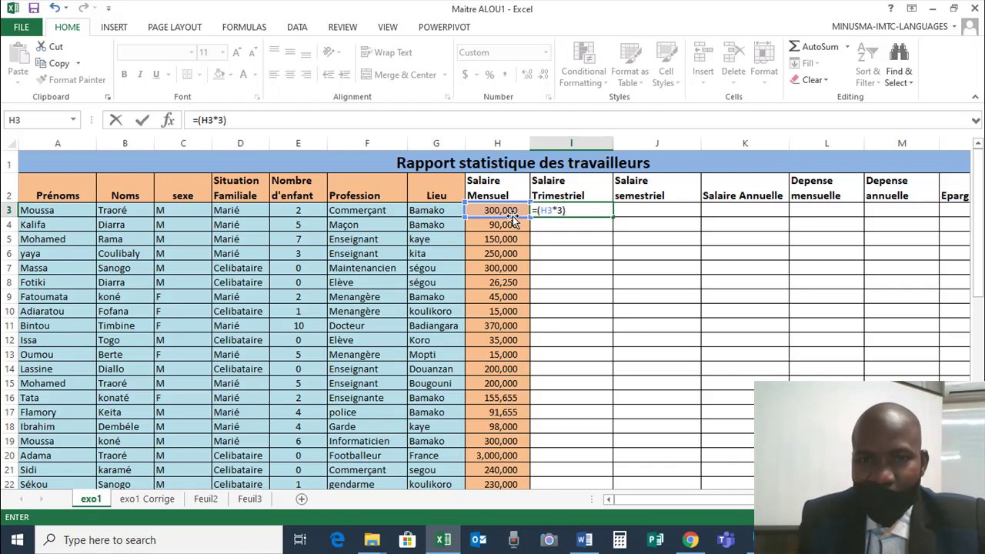
{"action": "key", "text": "Return"}
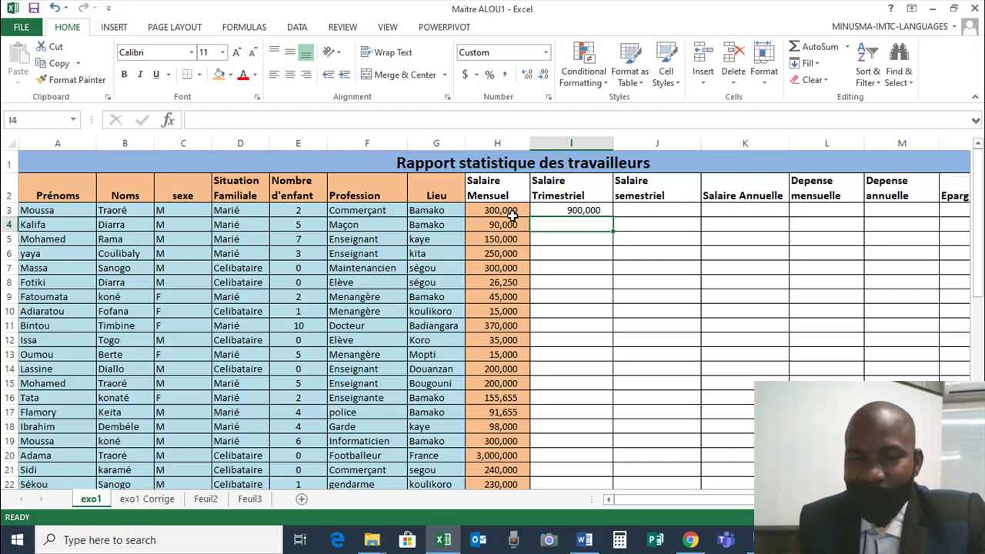
Step: Fill the quarterly salary formula from I3 down to I50
{"action": "left_click", "coordinate": [597, 206]}
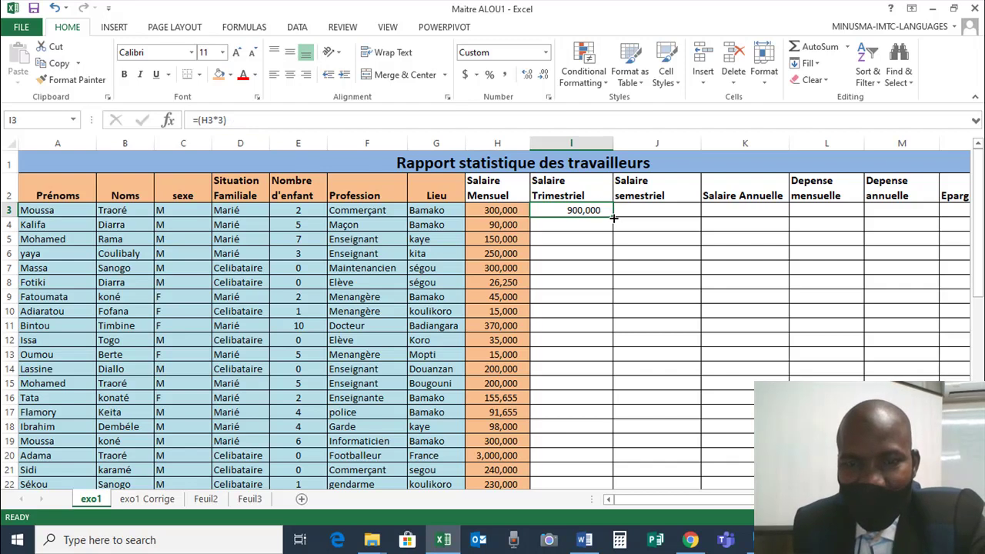
{"action": "left_click_drag", "start_coordinate": [611, 217], "coordinate": [591, 467]}
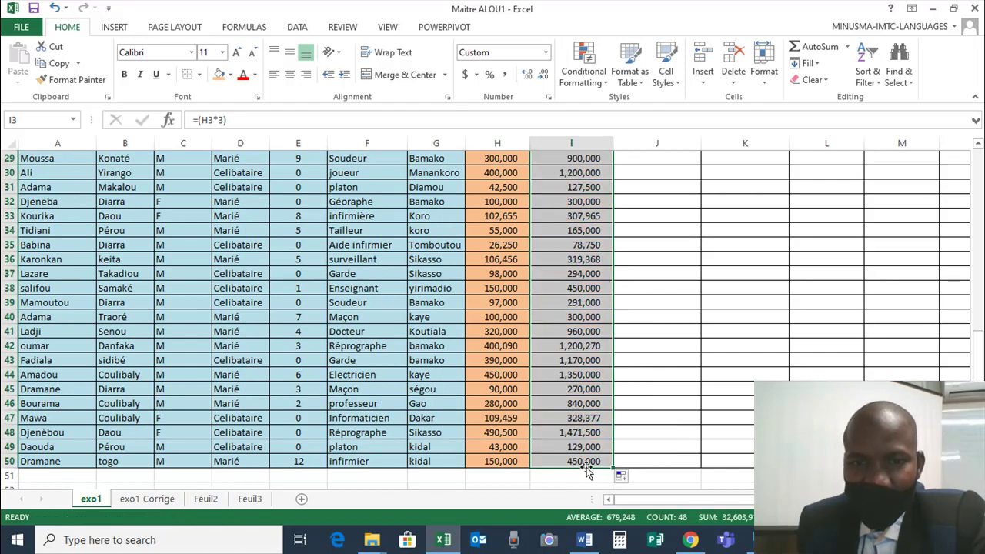
{"action": "scroll", "coordinate": [606, 417], "scroll_direction": "up", "scroll_amount": 9}
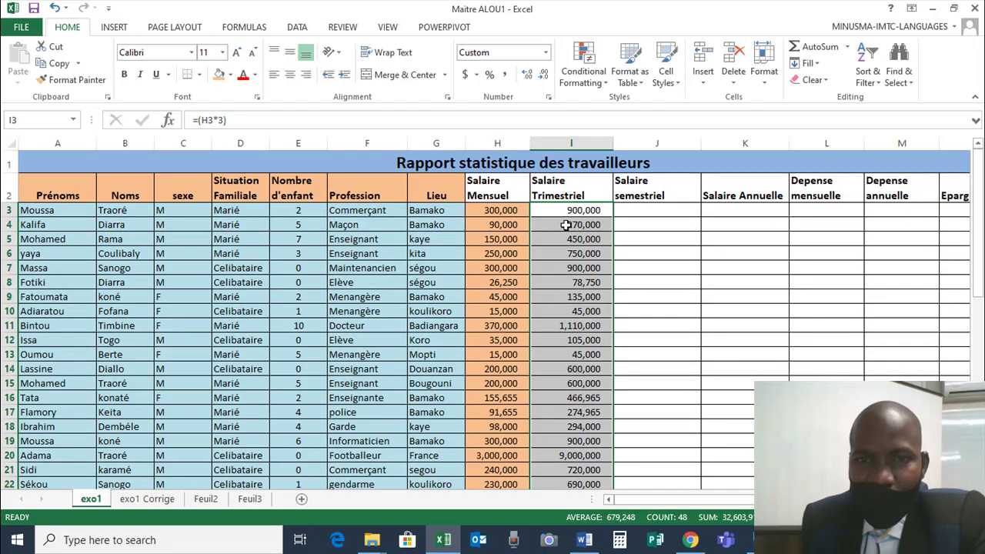
Step: Enter the formula =(I3*2) in J3 to calculate the first worker's half-yearly salary
{"action": "left_click", "coordinate": [666, 211]}
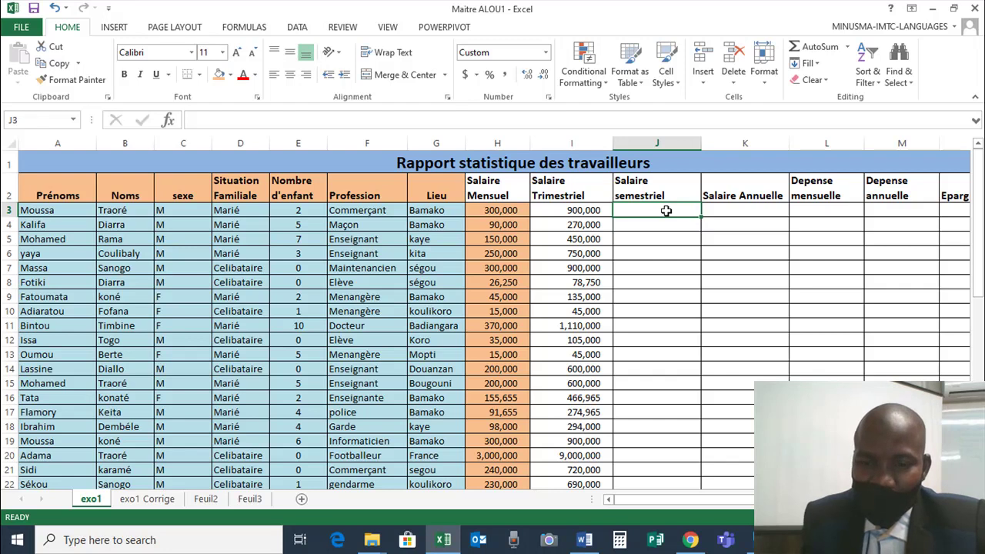
{"action": "type", "text": "="}
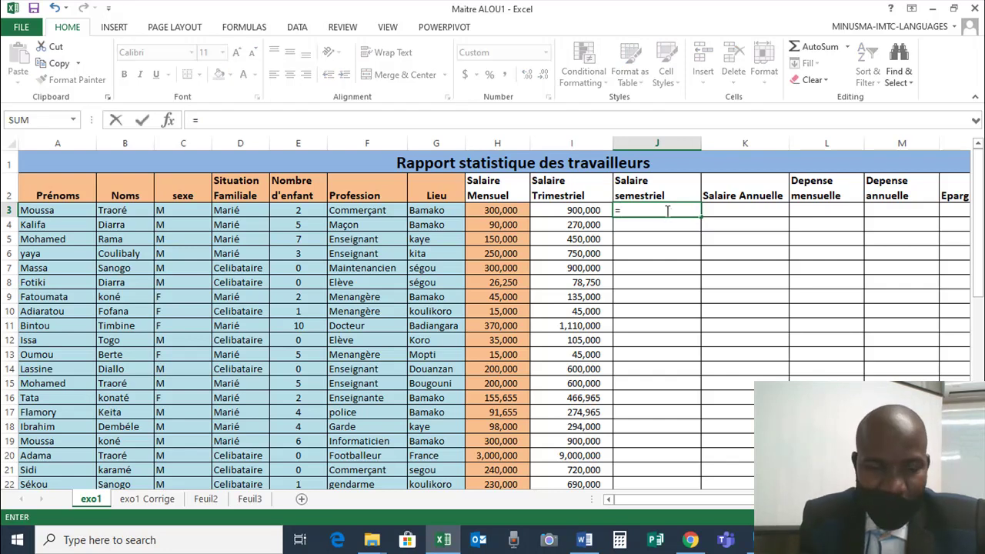
{"action": "type", "text": "("}
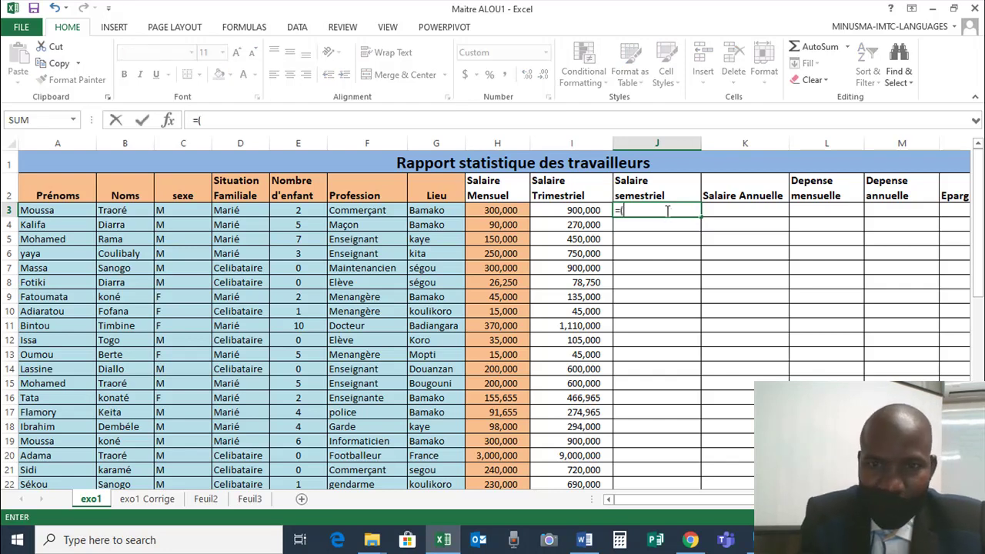
{"action": "left_click", "coordinate": [574, 210]}
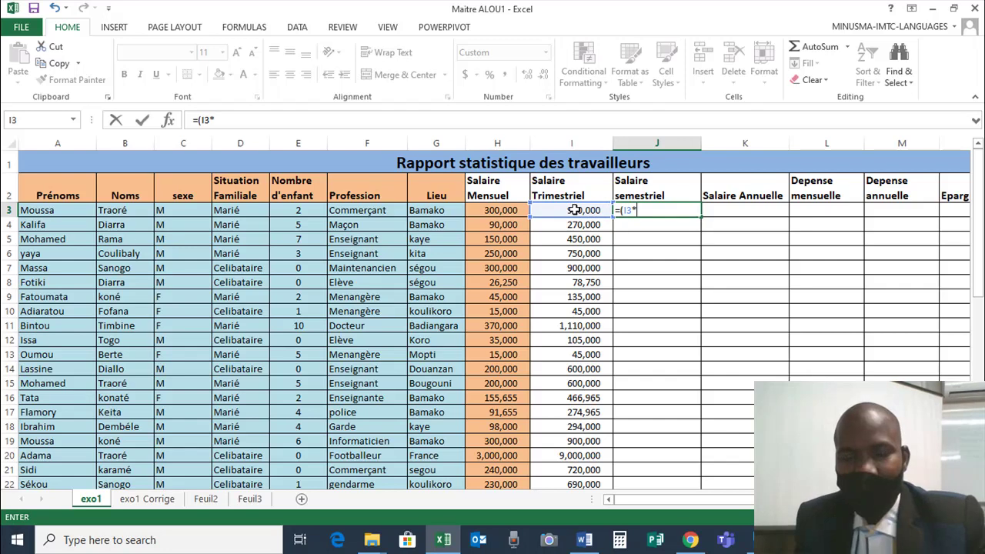
{"action": "type", "text": "2"}
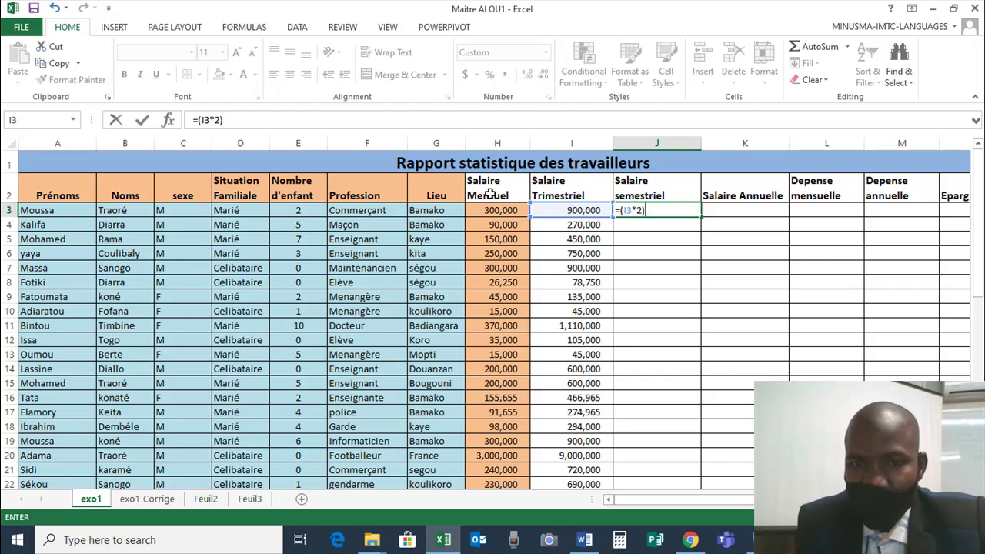
{"action": "key", "text": "Return"}
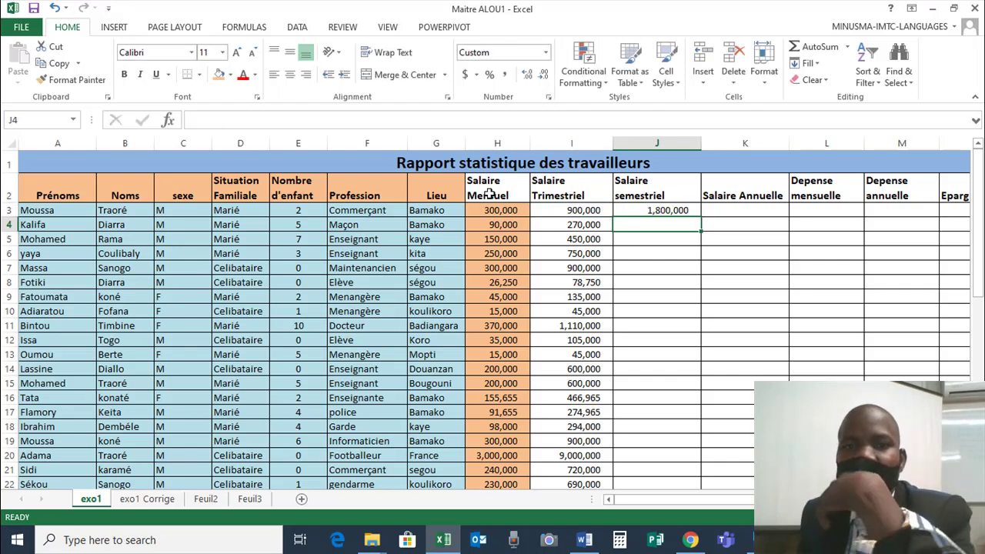
Step: Fill the half-yearly salary formula from J3 down to J50
{"action": "left_click", "coordinate": [695, 212]}
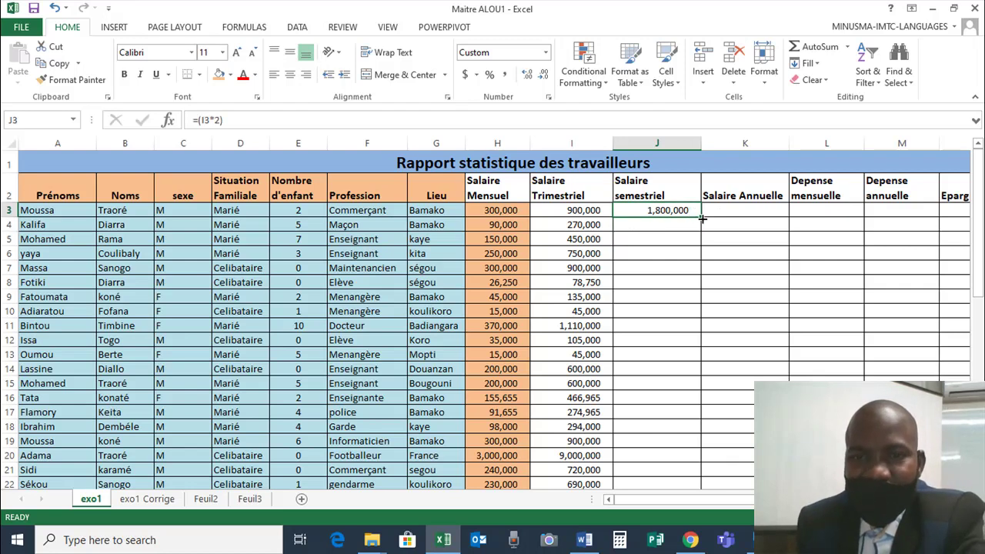
{"action": "left_click_drag", "start_coordinate": [702, 219], "coordinate": [695, 461]}
{"action": "scroll", "coordinate": [700, 401], "scroll_direction": "up", "scroll_amount": 10}
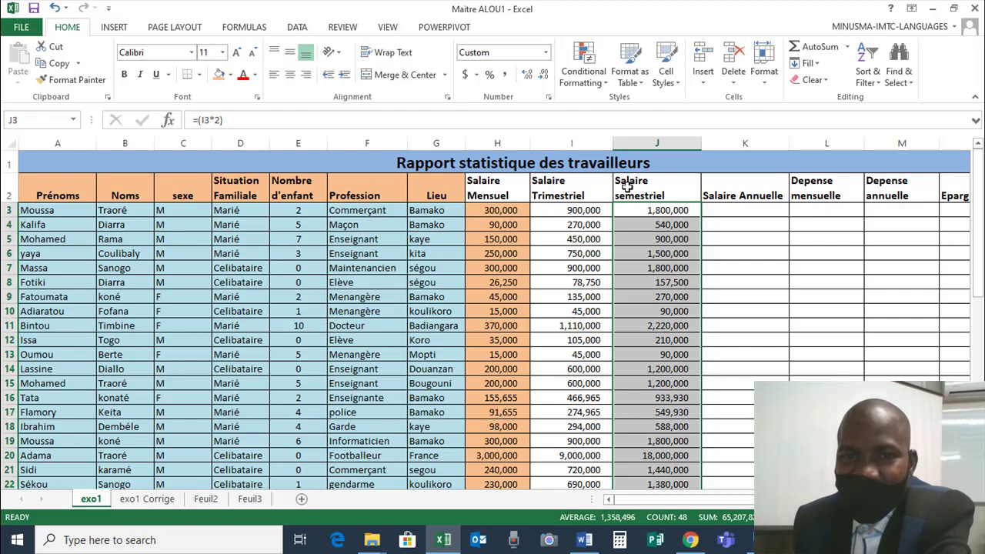
Step: Switch to the exo1 Corrige sheet and examine the annual salary formula in K3
{"action": "left_click", "coordinate": [745, 206]}
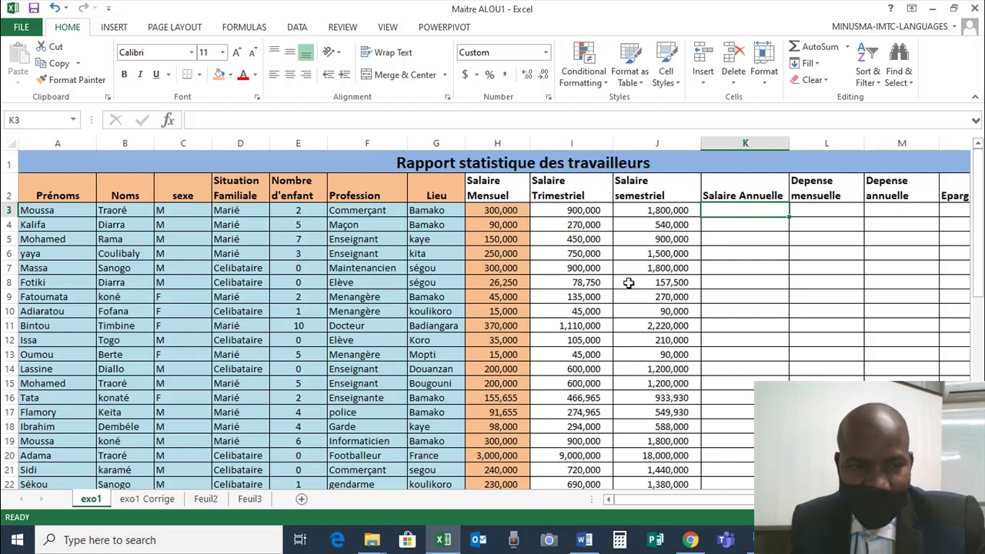
{"action": "left_click", "coordinate": [148, 498]}
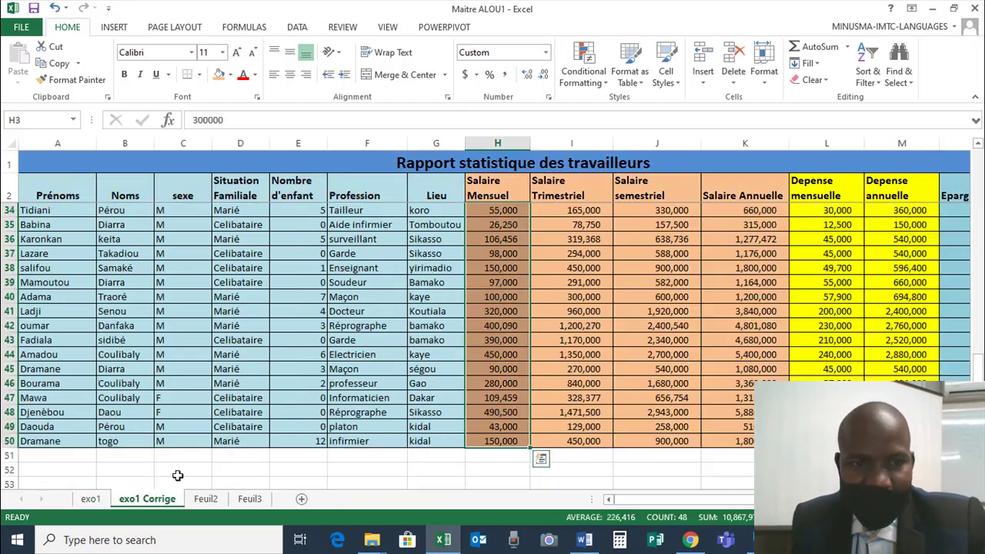
{"action": "scroll", "coordinate": [508, 277], "scroll_direction": "up", "scroll_amount": 8}
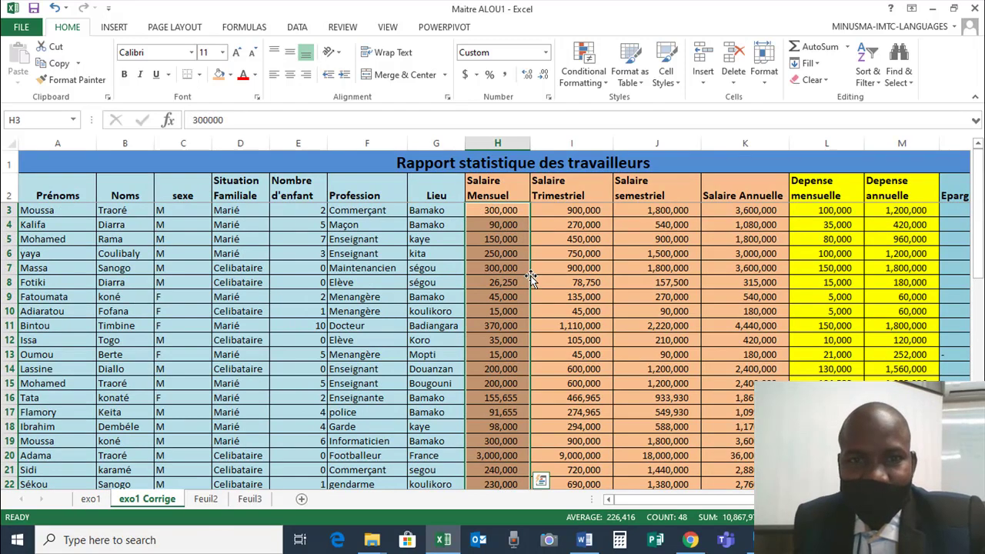
{"action": "left_click", "coordinate": [753, 210]}
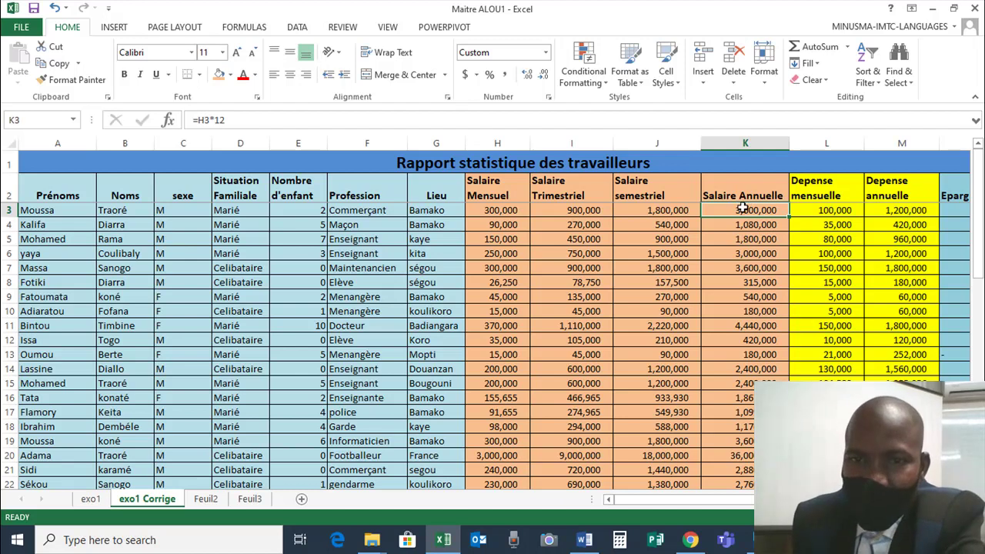
{"action": "scroll", "coordinate": [742, 212], "scroll_direction": "down", "scroll_amount": 2}
{"action": "scroll", "coordinate": [748, 223], "scroll_direction": "up", "scroll_amount": 2}
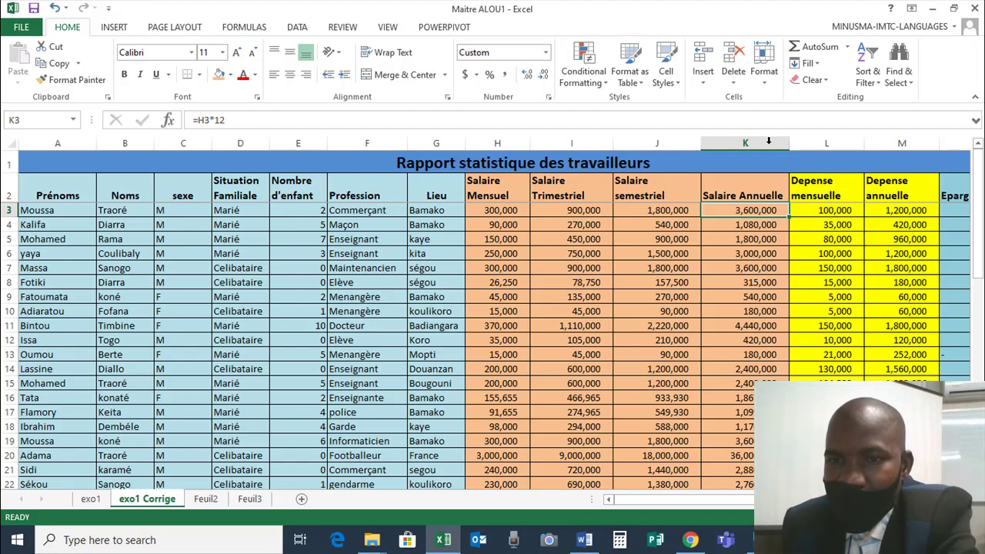
Step: Examine the monthly expense values in L3:L50 and the annual expense formula in M3 on the corrected sheet
{"action": "left_click", "coordinate": [846, 207]}
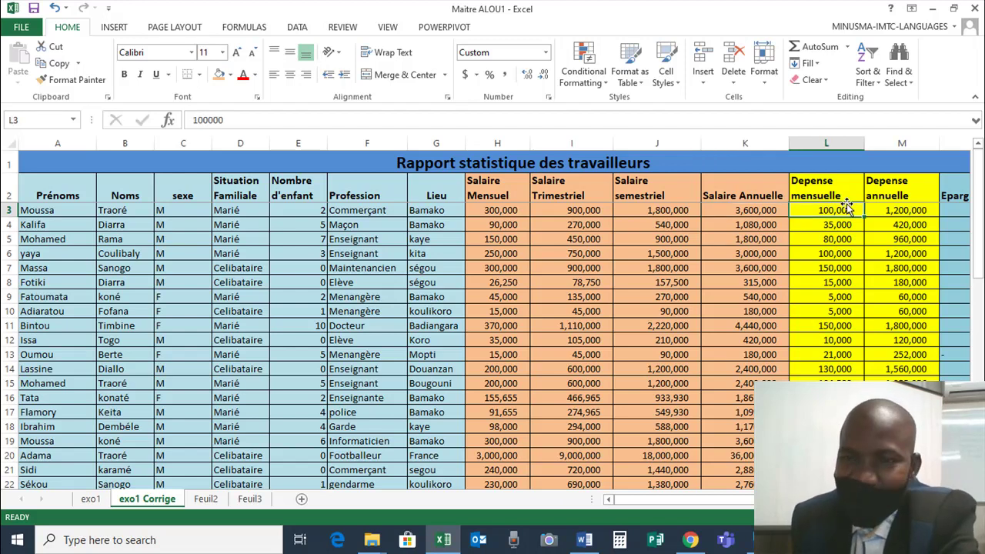
{"action": "left_click_drag", "start_coordinate": [844, 210], "coordinate": [831, 455]}
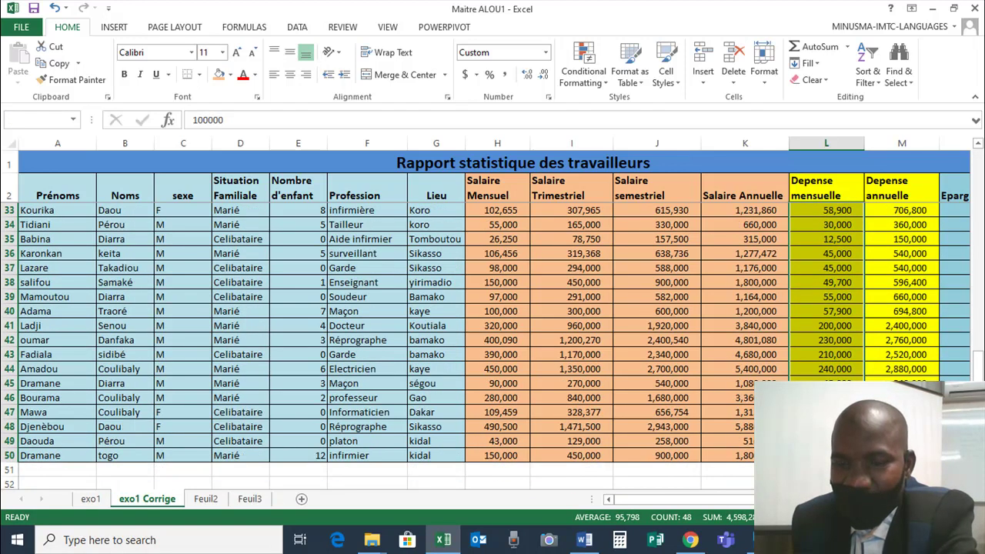
{"action": "scroll", "coordinate": [492, 346], "scroll_direction": "up", "scroll_amount": 10}
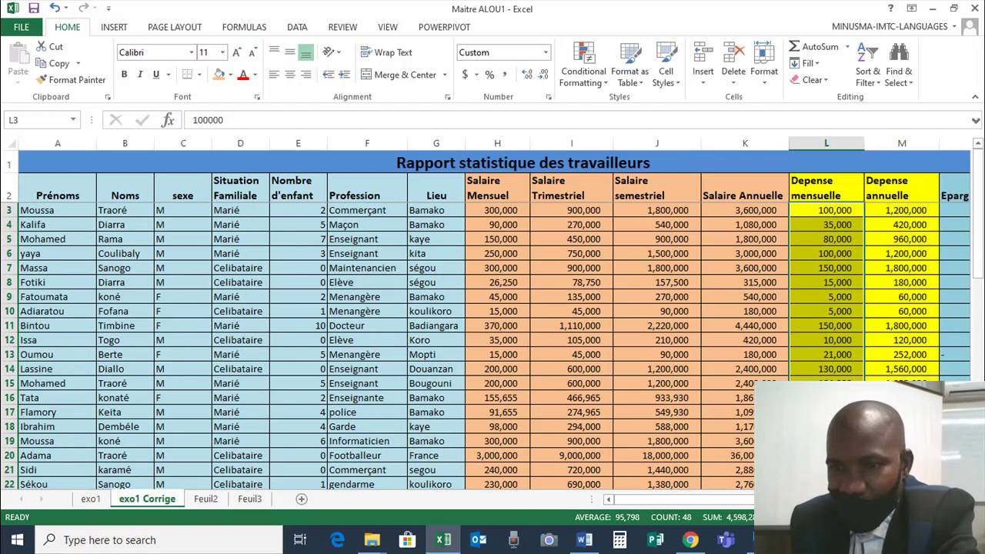
{"action": "scroll", "coordinate": [493, 316], "scroll_direction": "right", "scroll_amount": 2}
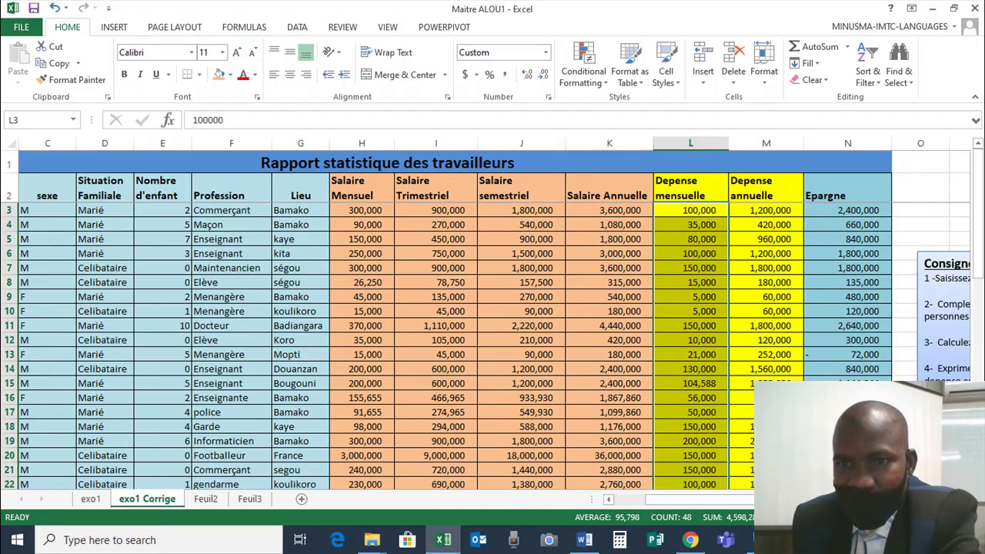
{"action": "left_click", "coordinate": [762, 211]}
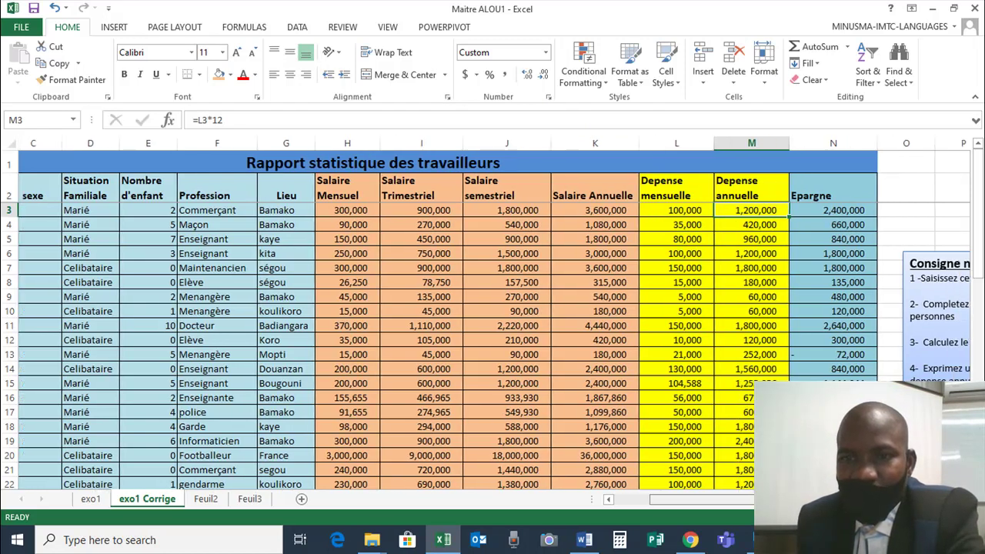
Step: Examine the savings formula in N3 on the corrected sheet and the annual salary and expense cells it uses, K3 and M3
{"action": "left_click", "coordinate": [842, 190]}
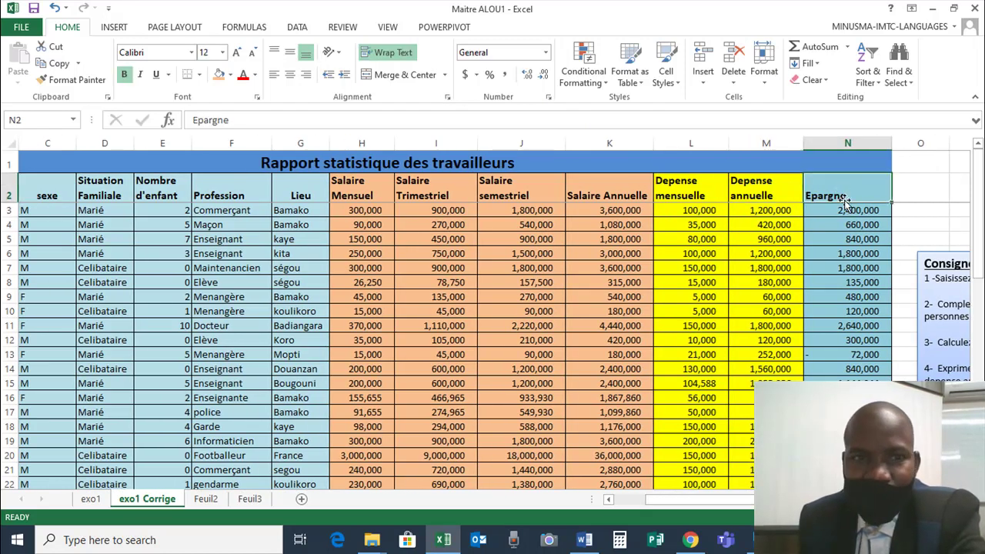
{"action": "left_click", "coordinate": [847, 210]}
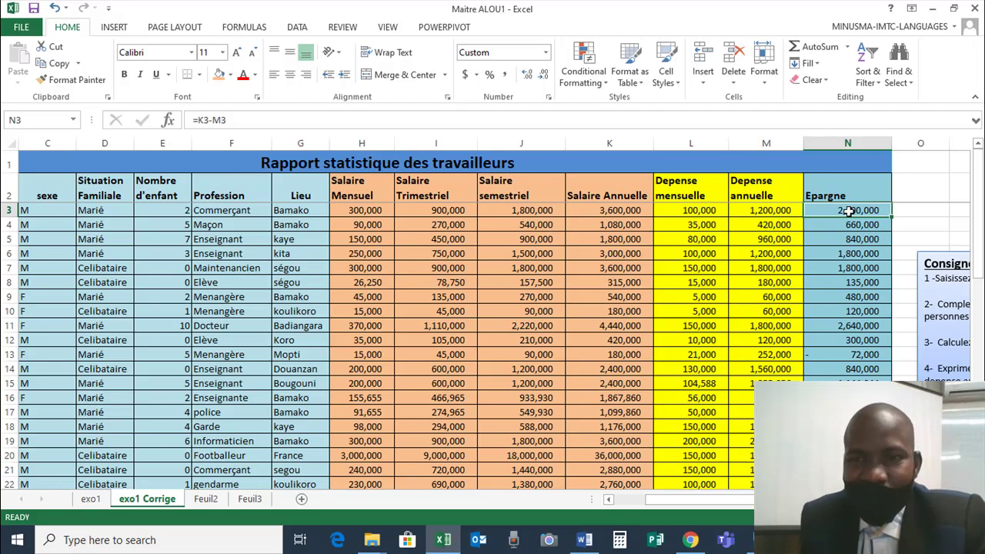
{"action": "left_click", "coordinate": [607, 209]}
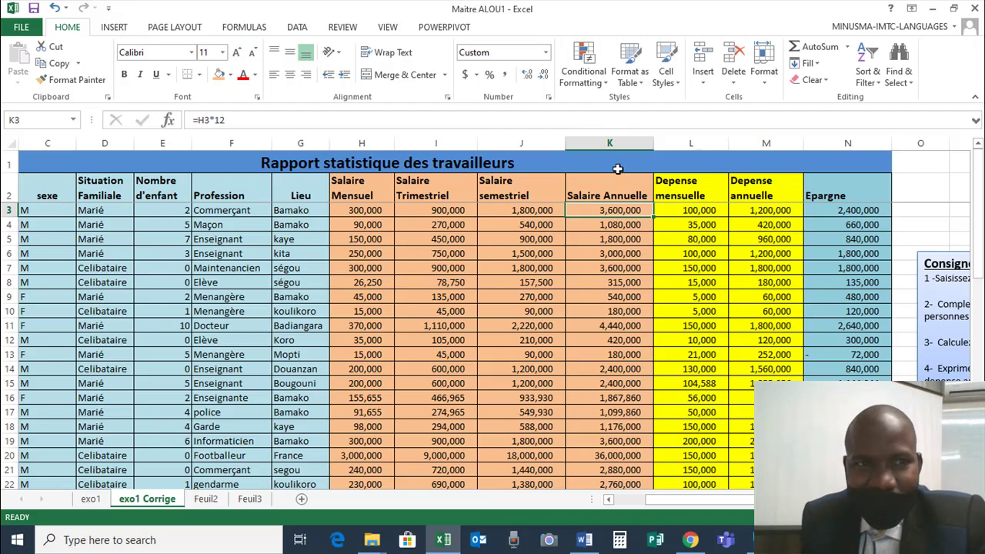
{"action": "left_click", "coordinate": [756, 210]}
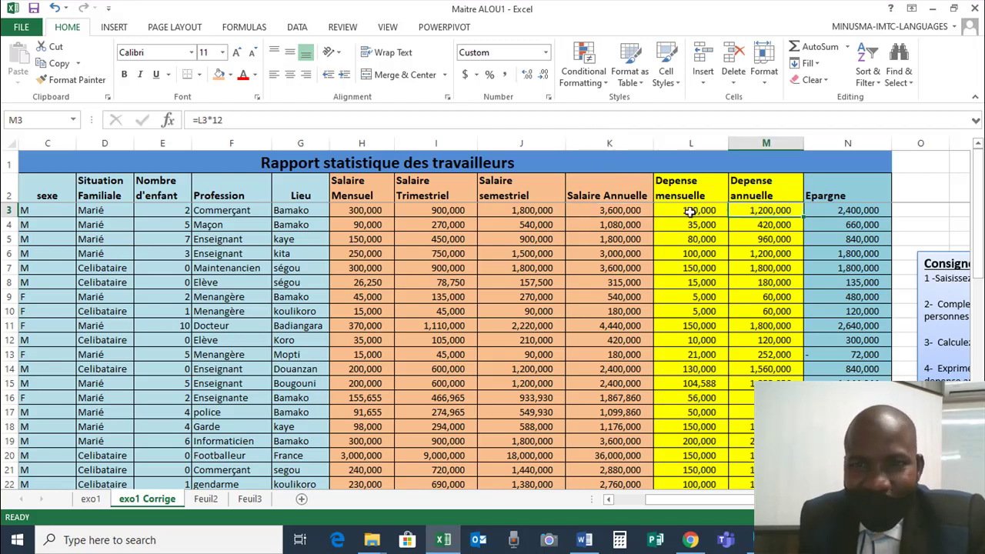
{"action": "left_click", "coordinate": [842, 208]}
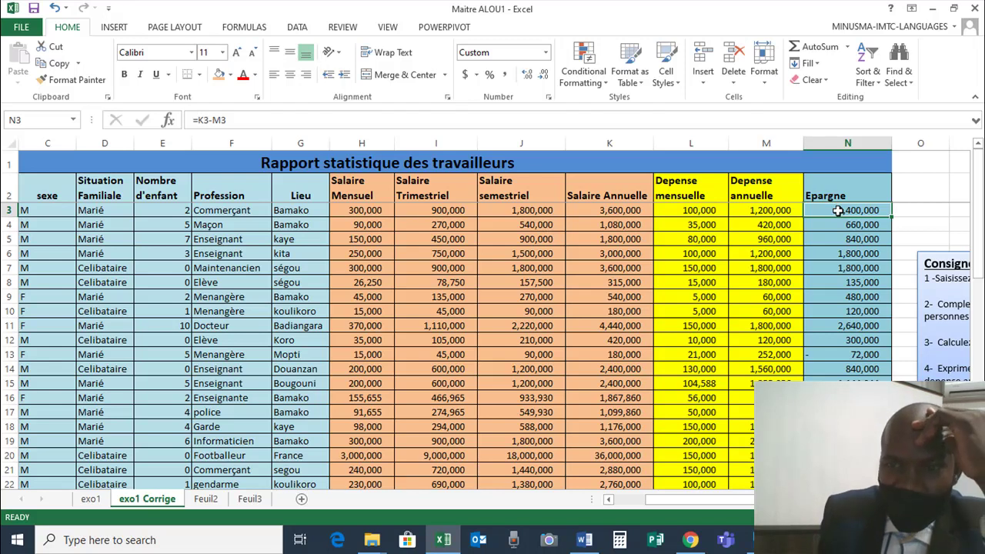
Step: Examine the savings column through its rows on the corrected sheet, along with the title and header rows
{"action": "scroll", "coordinate": [838, 211], "scroll_direction": "down", "scroll_amount": 10}
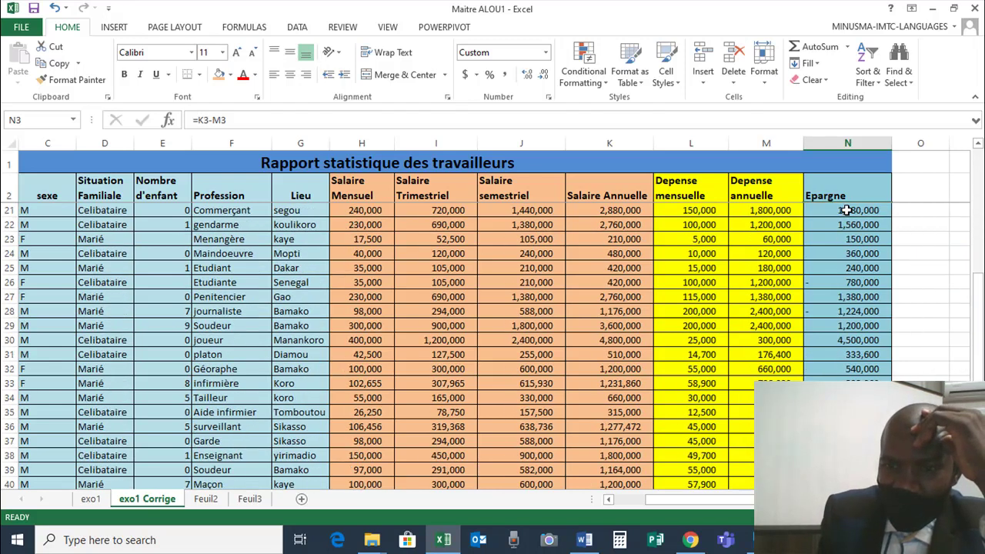
{"action": "scroll", "coordinate": [845, 210], "scroll_direction": "down", "scroll_amount": 4}
{"action": "scroll", "coordinate": [845, 210], "scroll_direction": "up", "scroll_amount": 14}
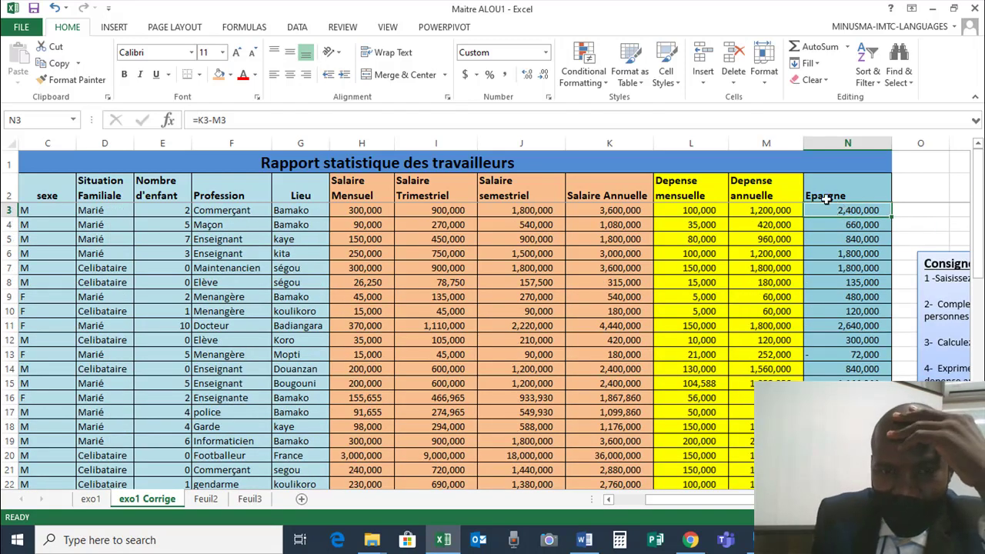
{"action": "left_click", "coordinate": [590, 165]}
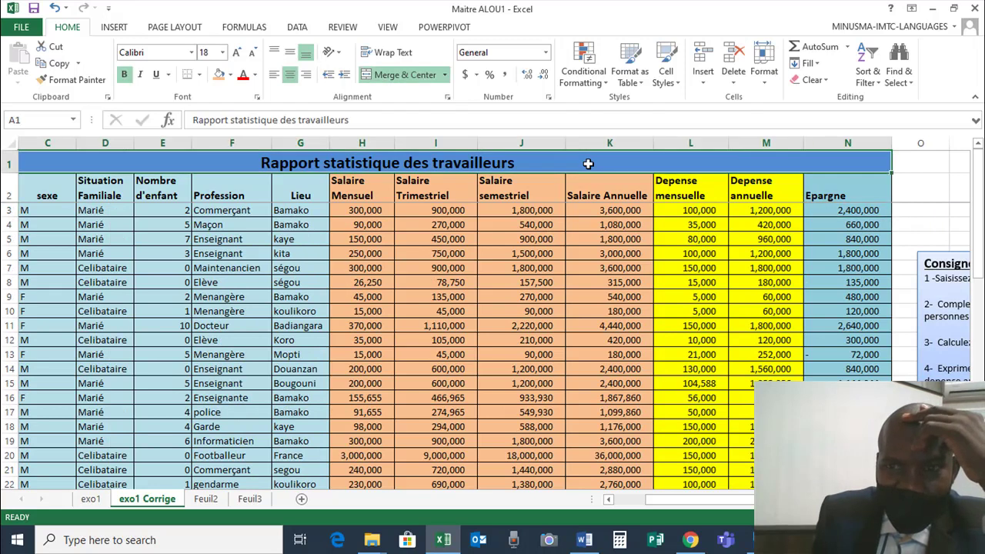
{"action": "scroll", "coordinate": [714, 212], "scroll_direction": "down", "scroll_amount": 3}
{"action": "scroll", "coordinate": [714, 212], "scroll_direction": "up", "scroll_amount": 3}
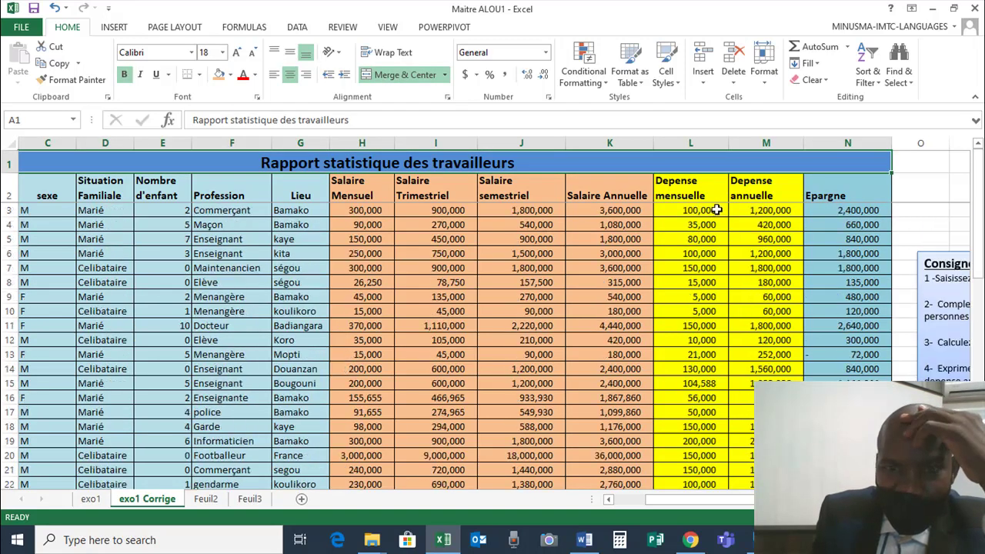
Step: Check whether the title and header rows of the exo1 sheet stay in view through the list, compared with exo1 Corrige
{"action": "left_click", "coordinate": [91, 499]}
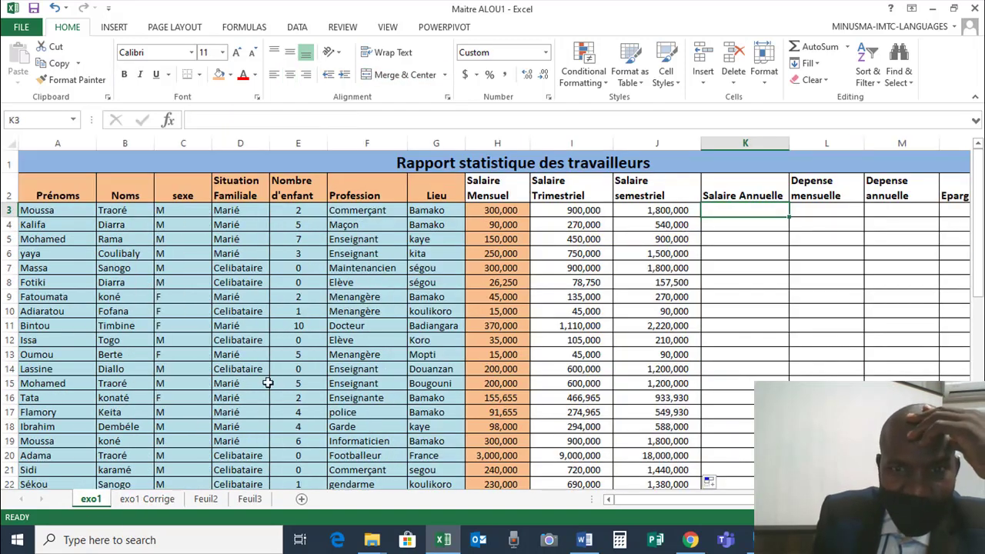
{"action": "scroll", "coordinate": [372, 244], "scroll_direction": "down", "scroll_amount": 5}
{"action": "scroll", "coordinate": [373, 251], "scroll_direction": "up", "scroll_amount": 5}
{"action": "scroll", "coordinate": [372, 253], "scroll_direction": "down", "scroll_amount": 9}
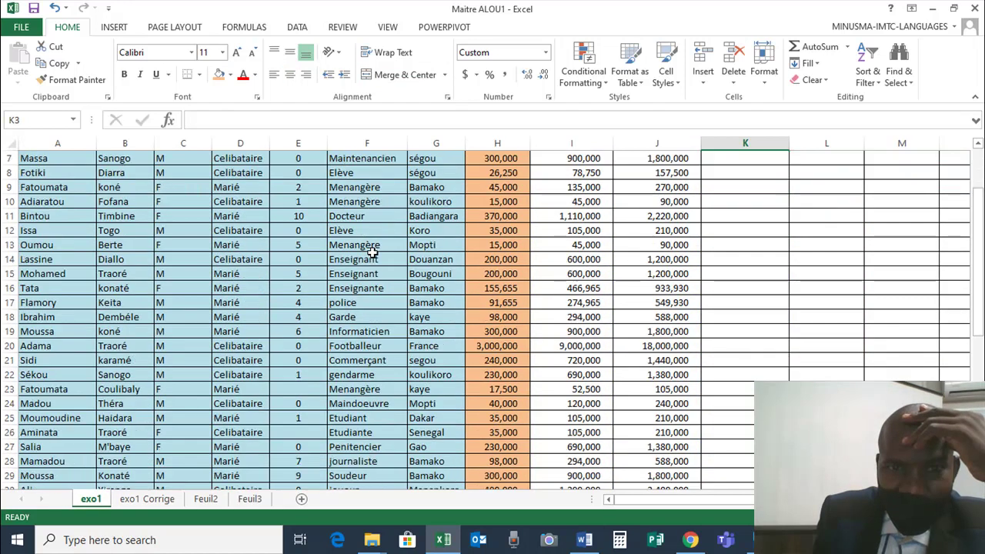
{"action": "scroll", "coordinate": [372, 255], "scroll_direction": "up", "scroll_amount": 9}
{"action": "scroll", "coordinate": [372, 257], "scroll_direction": "down", "scroll_amount": 4}
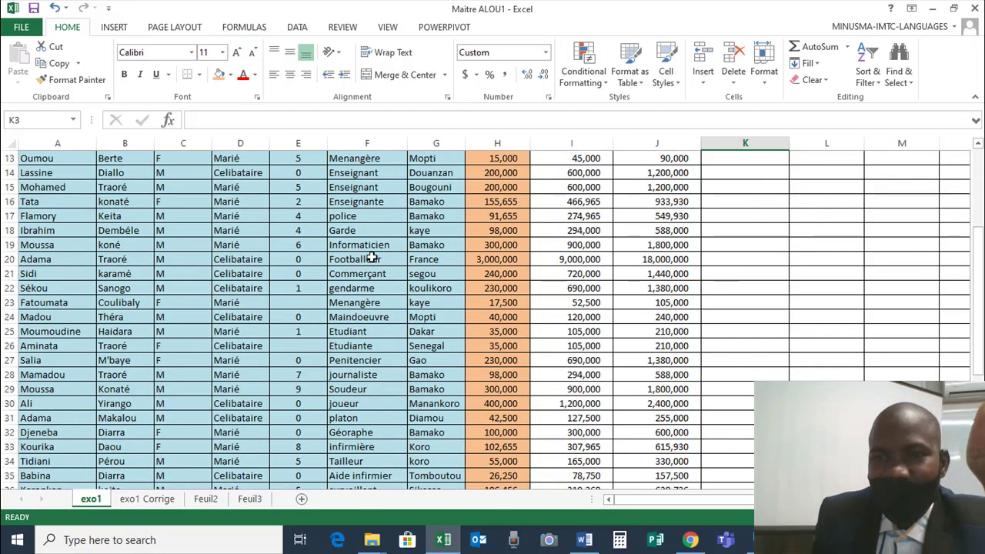
{"action": "scroll", "coordinate": [372, 257], "scroll_direction": "up", "scroll_amount": 4}
{"action": "scroll", "coordinate": [372, 258], "scroll_direction": "down", "scroll_amount": 16}
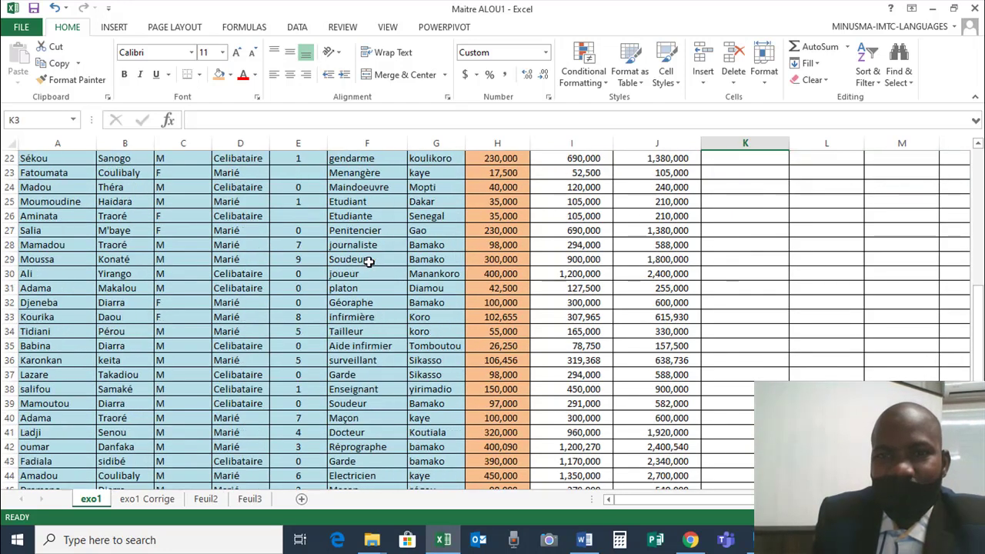
{"action": "left_click", "coordinate": [149, 502]}
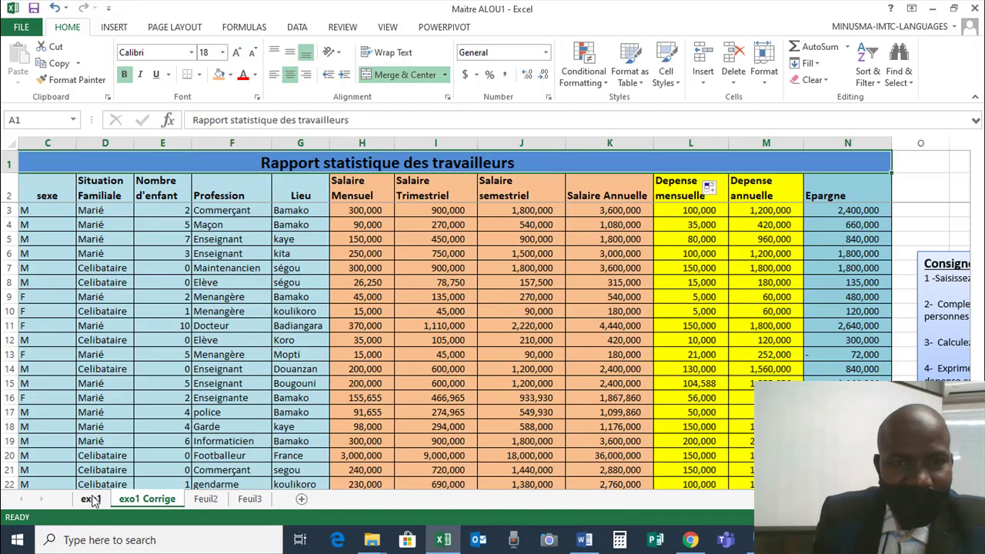
Step: Return to the exo1 sheet and freeze the title and header rows above cell A3, checking them against the lower rows
{"action": "left_click", "coordinate": [90, 498]}
{"action": "scroll", "coordinate": [375, 312], "scroll_direction": "up", "scroll_amount": 3}
{"action": "scroll", "coordinate": [374, 312], "scroll_direction": "up", "scroll_amount": 13}
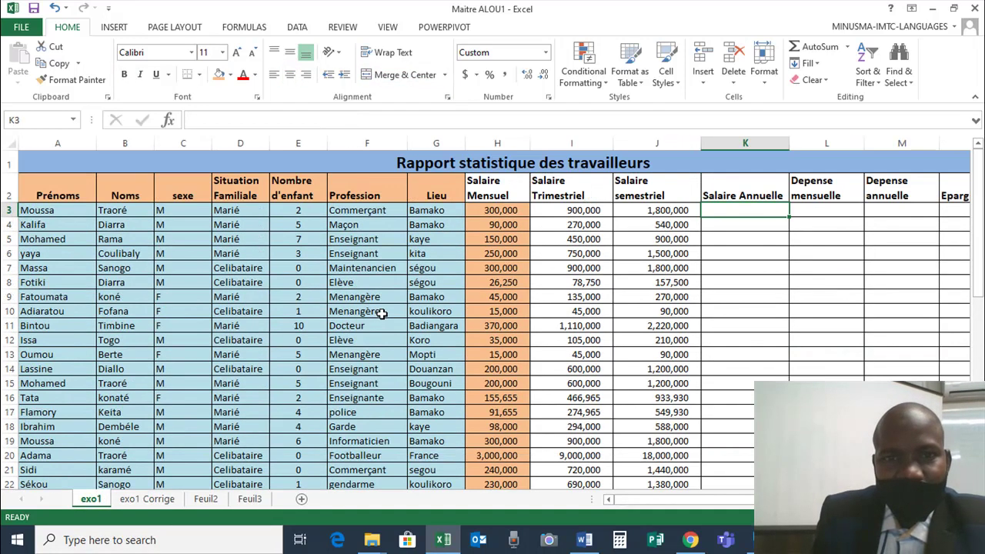
{"action": "left_click", "coordinate": [60, 209]}
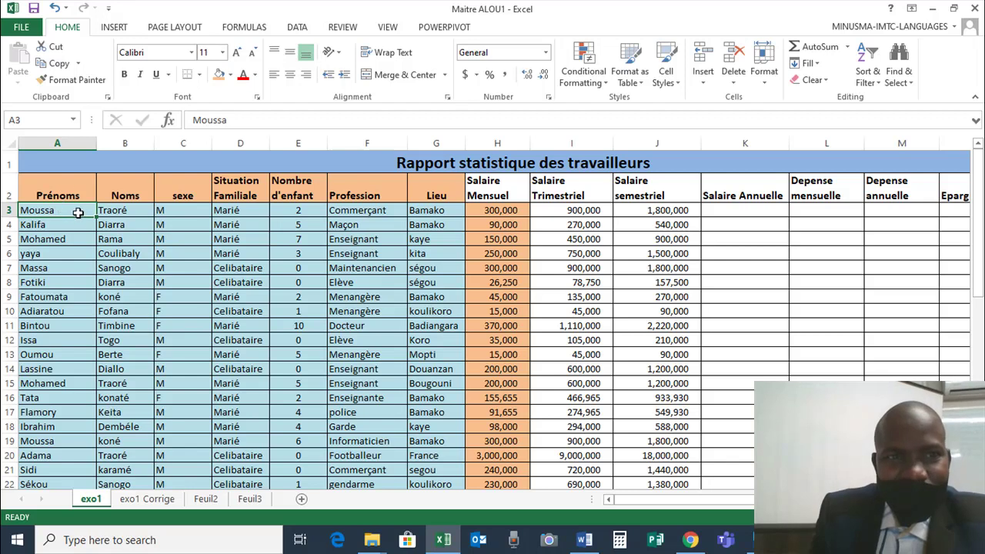
{"action": "left_click", "coordinate": [389, 27]}
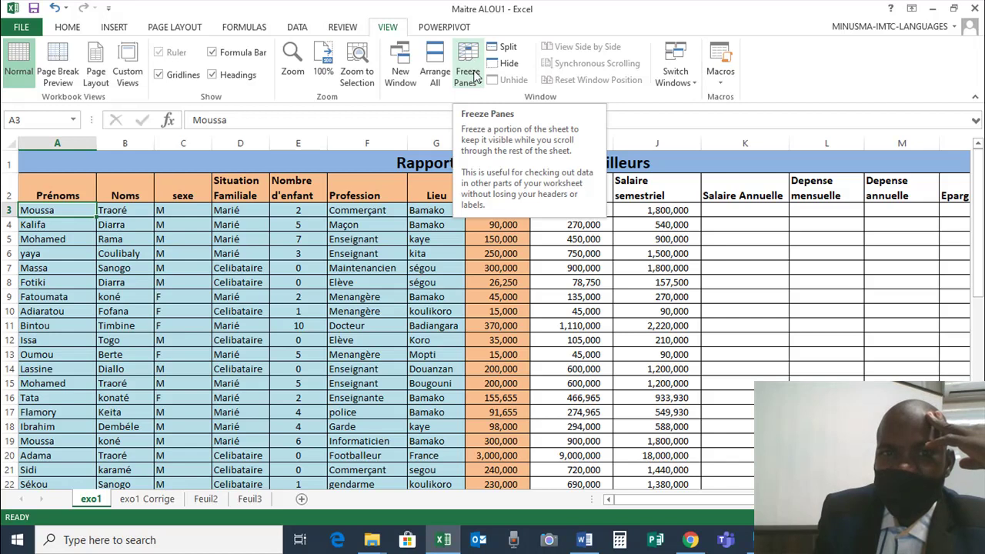
{"action": "left_click", "coordinate": [476, 85]}
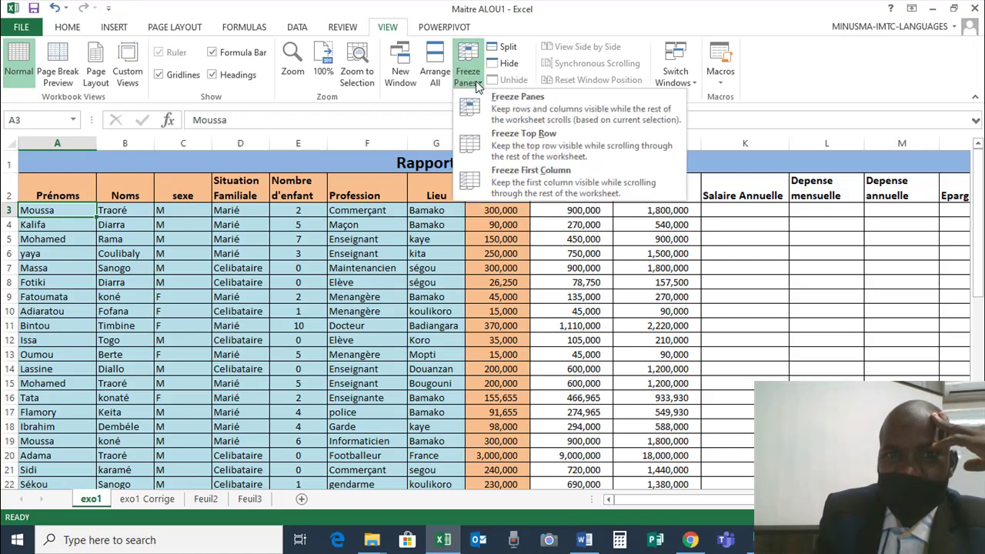
{"action": "left_click", "coordinate": [507, 108]}
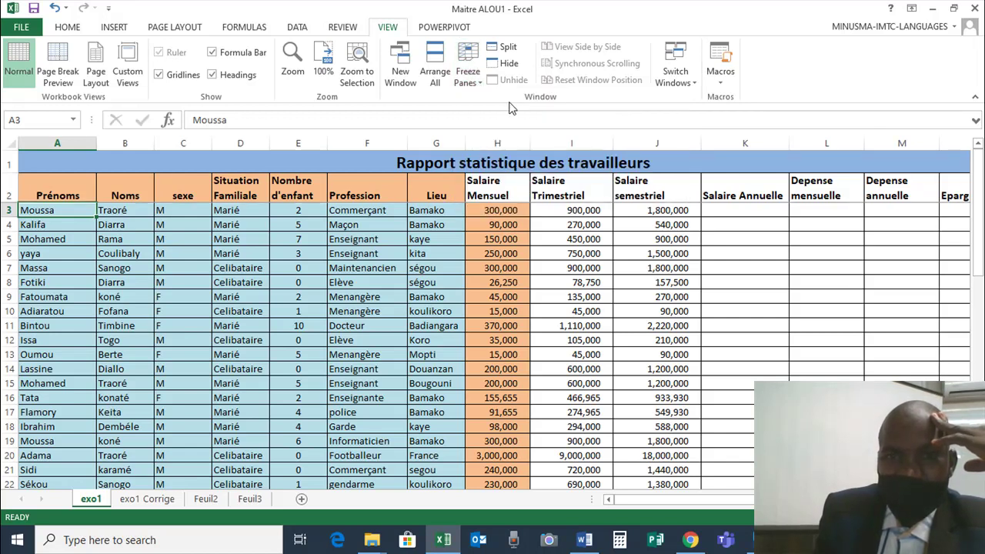
{"action": "scroll", "coordinate": [683, 227], "scroll_direction": "down", "scroll_amount": 9}
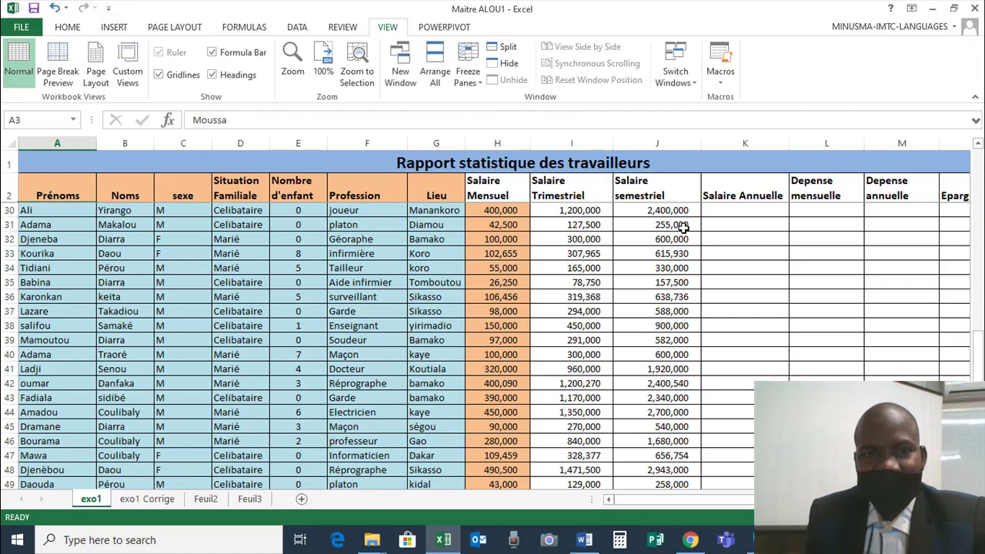
{"action": "scroll", "coordinate": [683, 227], "scroll_direction": "down", "scroll_amount": 6}
Step: Switch to the exo1 Corrige sheet and examine its rows under the frozen headers, including the first columns from Prénoms
{"action": "left_click", "coordinate": [156, 500]}
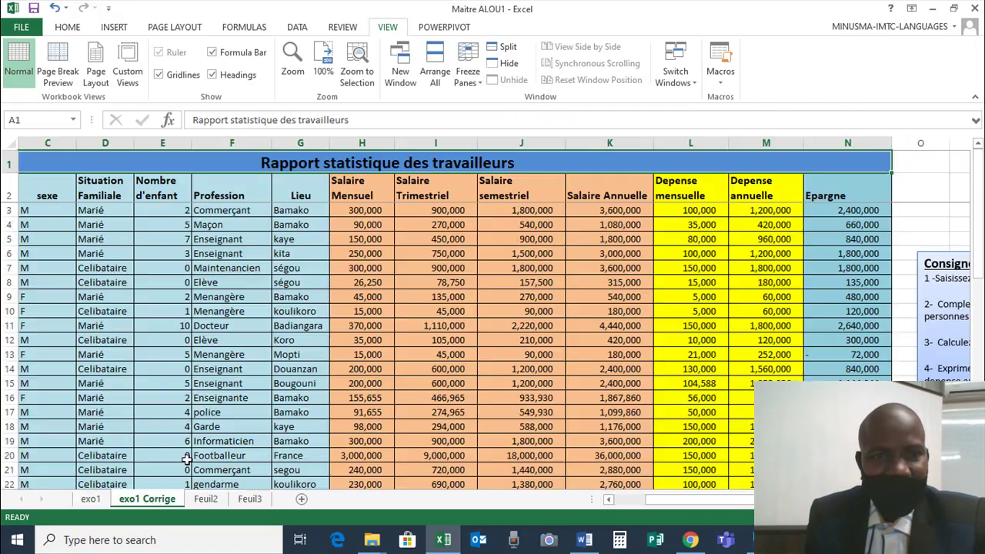
{"action": "scroll", "coordinate": [556, 213], "scroll_direction": "down", "scroll_amount": 11}
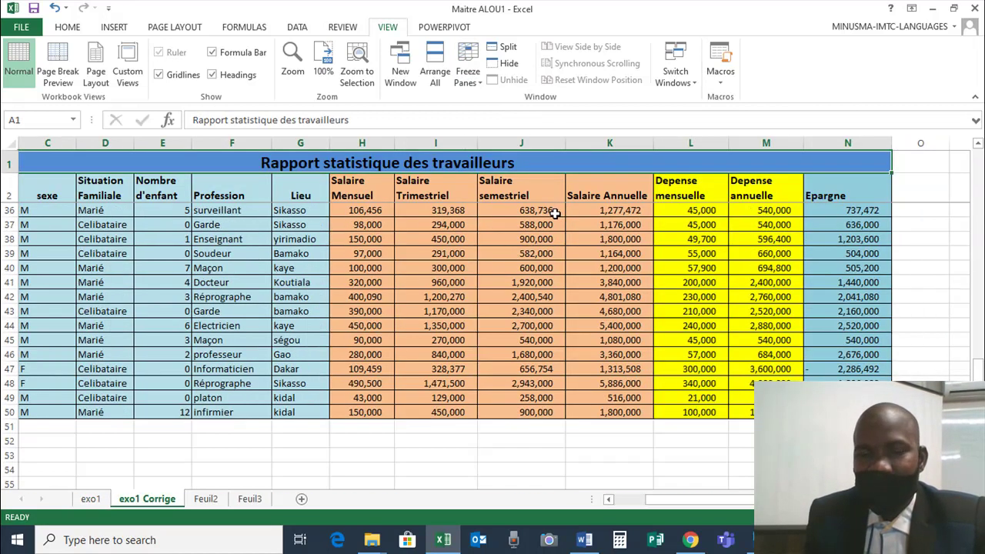
{"action": "scroll", "coordinate": [556, 213], "scroll_direction": "down", "scroll_amount": 2}
{"action": "scroll", "coordinate": [556, 213], "scroll_direction": "up", "scroll_amount": 4}
{"action": "scroll", "coordinate": [555, 214], "scroll_direction": "down", "scroll_amount": 4}
{"action": "scroll", "coordinate": [552, 213], "scroll_direction": "down", "scroll_amount": 3}
{"action": "scroll", "coordinate": [553, 213], "scroll_direction": "up", "scroll_amount": 14}
{"action": "scroll", "coordinate": [553, 214], "scroll_direction": "down", "scroll_amount": 3}
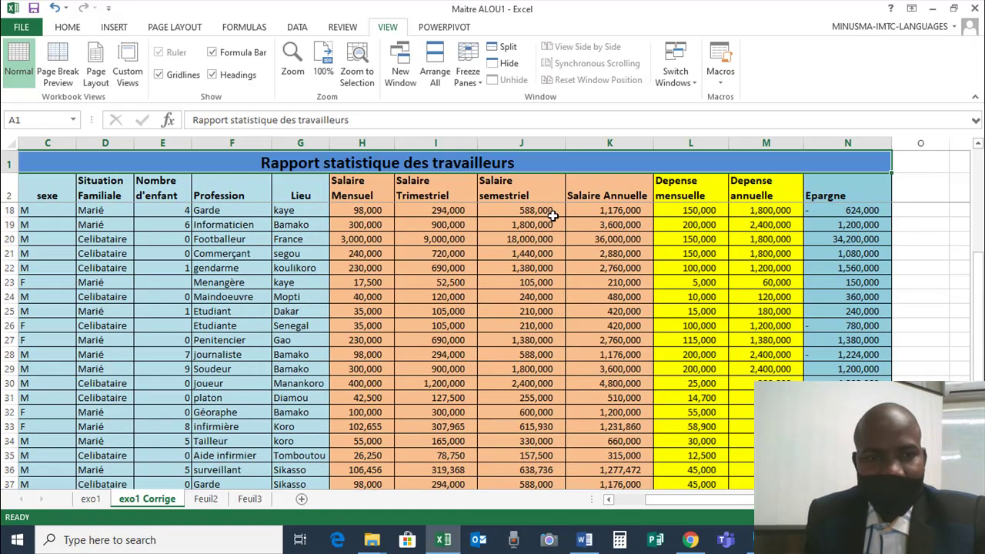
{"action": "scroll", "coordinate": [553, 215], "scroll_direction": "down", "scroll_amount": 7}
{"action": "scroll", "coordinate": [553, 215], "scroll_direction": "up", "scroll_amount": 2}
{"action": "scroll", "coordinate": [553, 216], "scroll_direction": "up", "scroll_amount": 10}
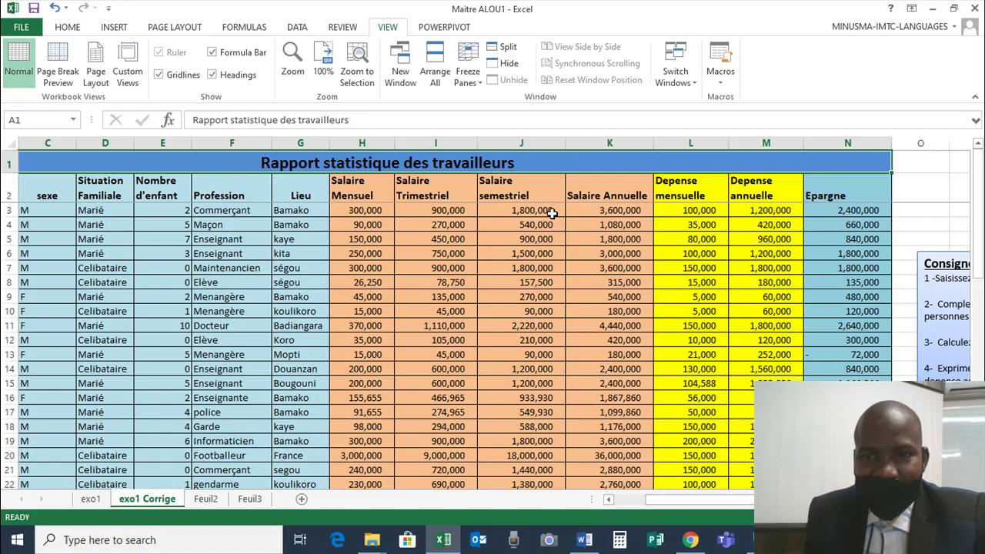
{"action": "scroll", "coordinate": [553, 213], "scroll_direction": "down", "scroll_amount": 3}
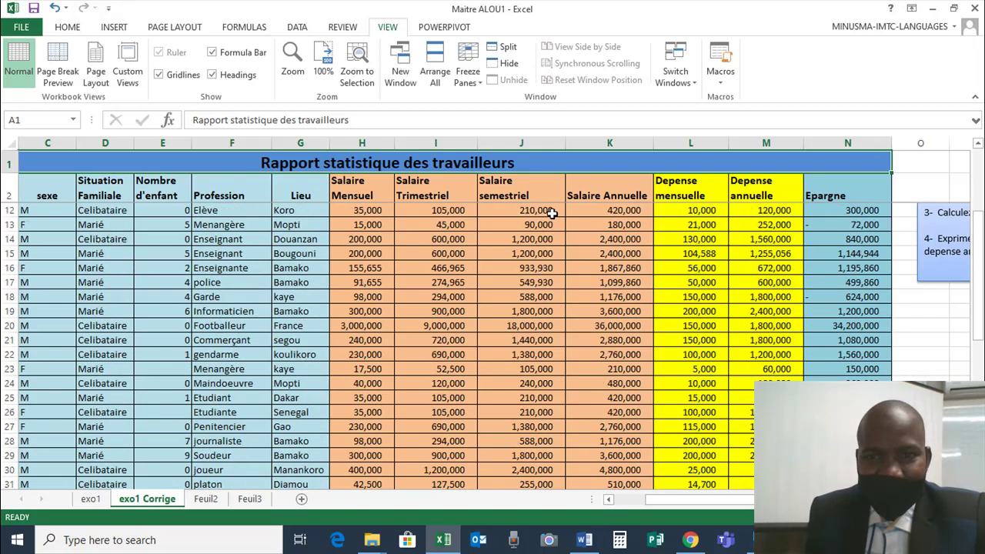
{"action": "left_click_drag", "start_coordinate": [665, 499], "coordinate": [619, 506]}
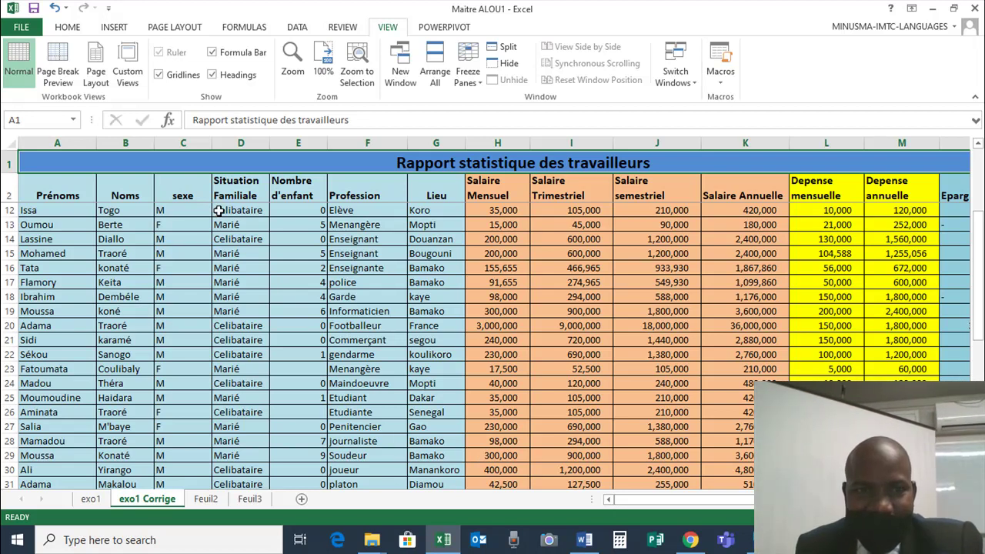
{"action": "scroll", "coordinate": [219, 210], "scroll_direction": "up", "scroll_amount": 3}
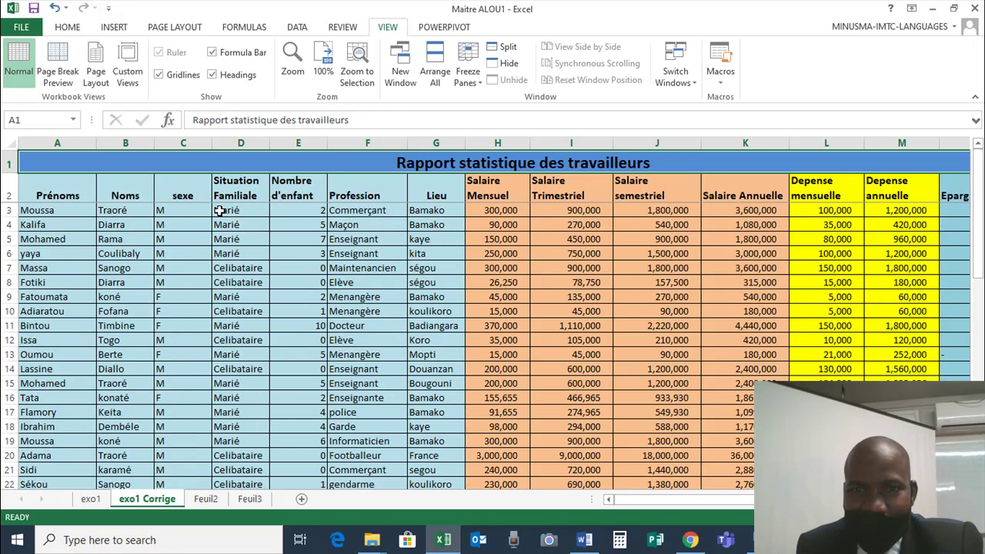